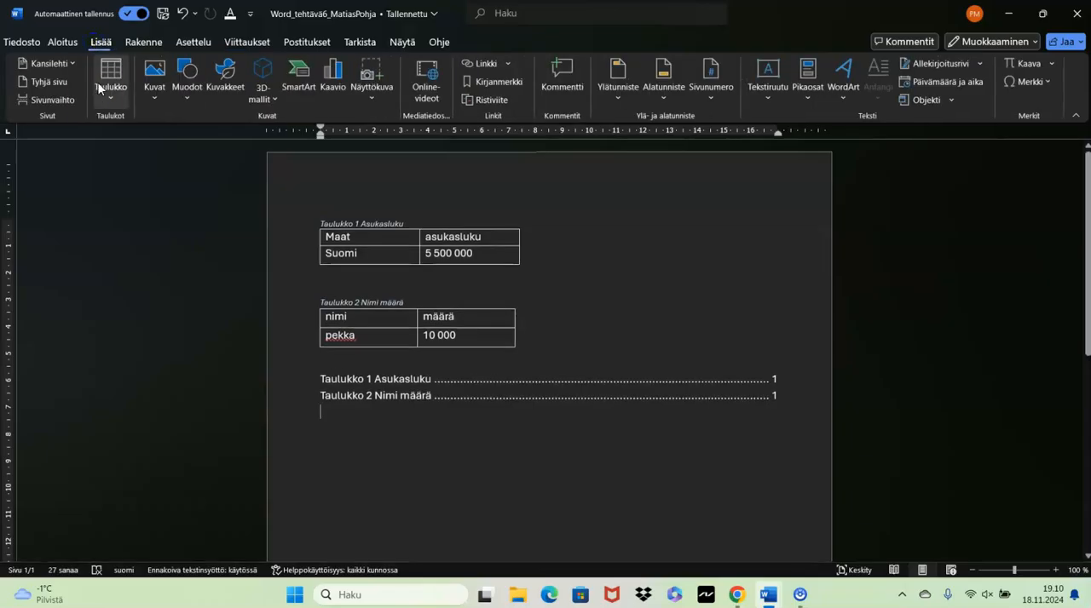
- Review the table insertion options and the table design options for the first table
{"action": "left_click", "coordinate": [108, 94]}
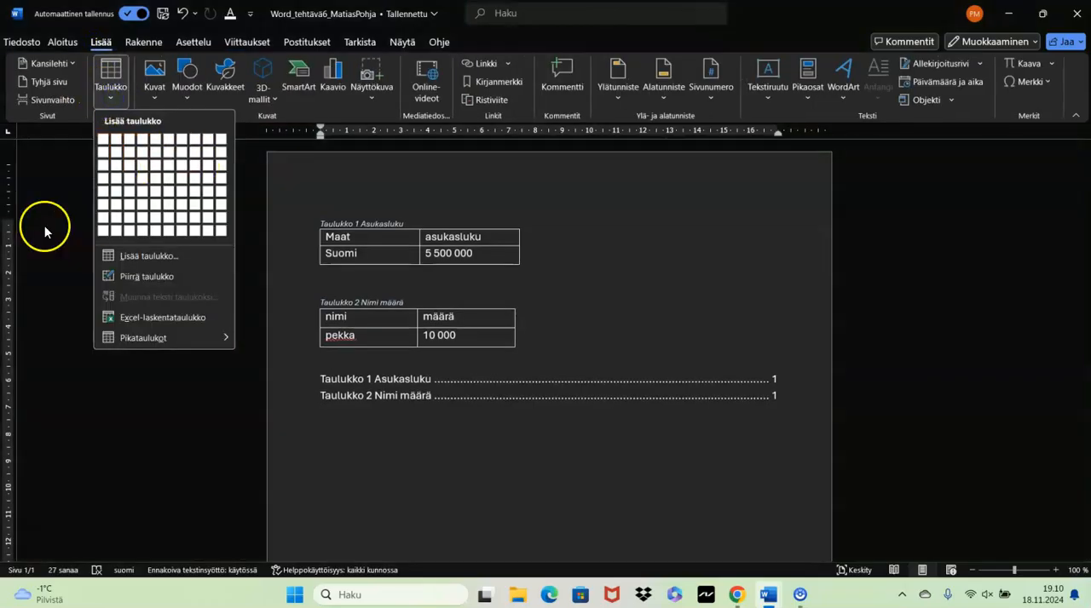
{"action": "left_click", "coordinate": [54, 254]}
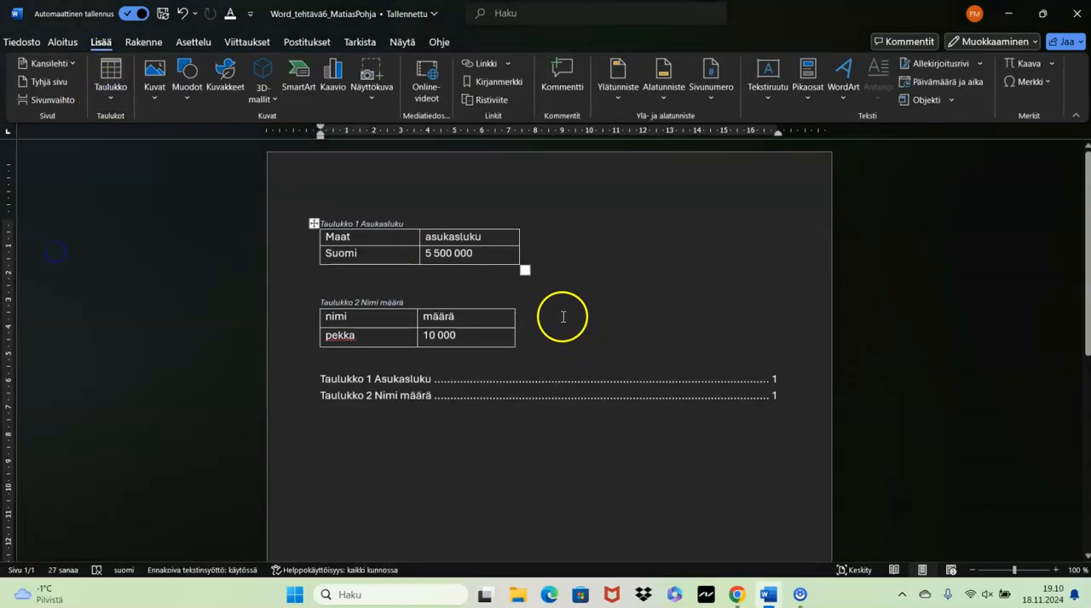
{"action": "left_click", "coordinate": [383, 243]}
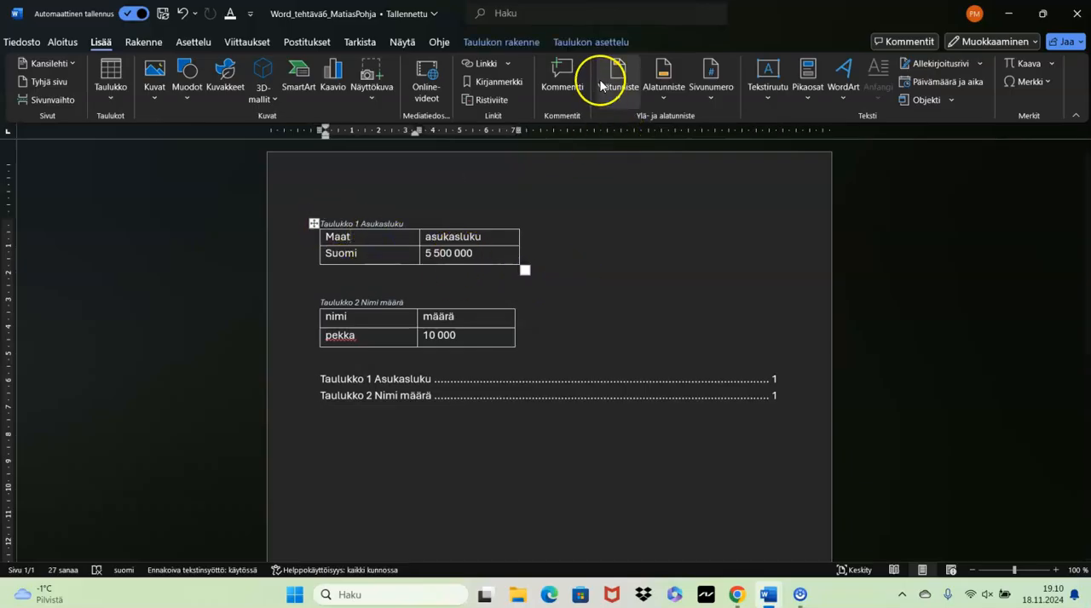
{"action": "left_click", "coordinate": [535, 44]}
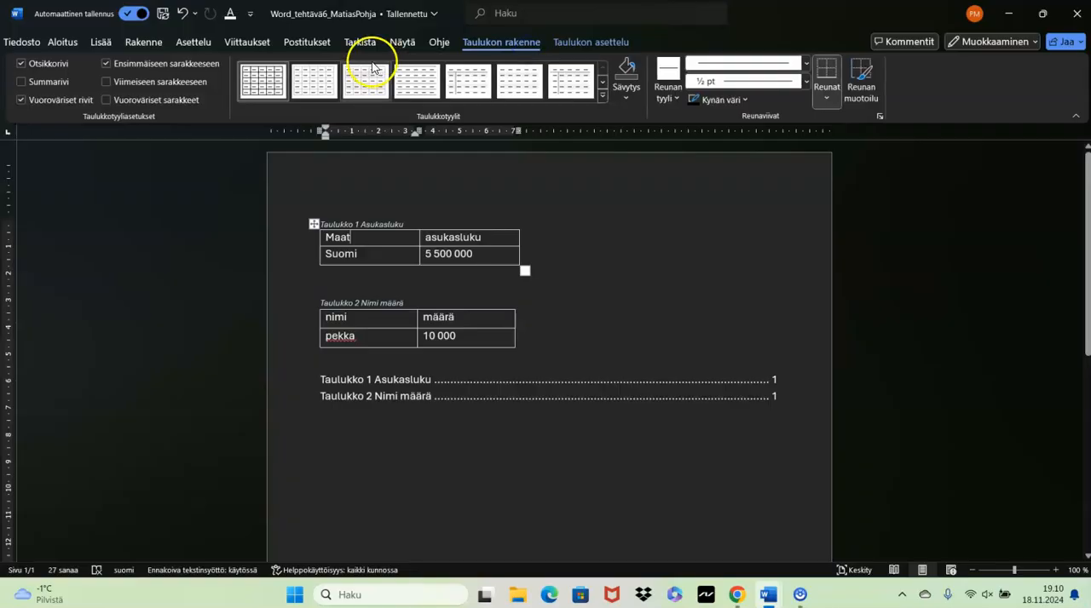
- View the caption settings for the first table, including the Taulukko label choice, and close them
{"action": "left_click", "coordinate": [256, 45]}
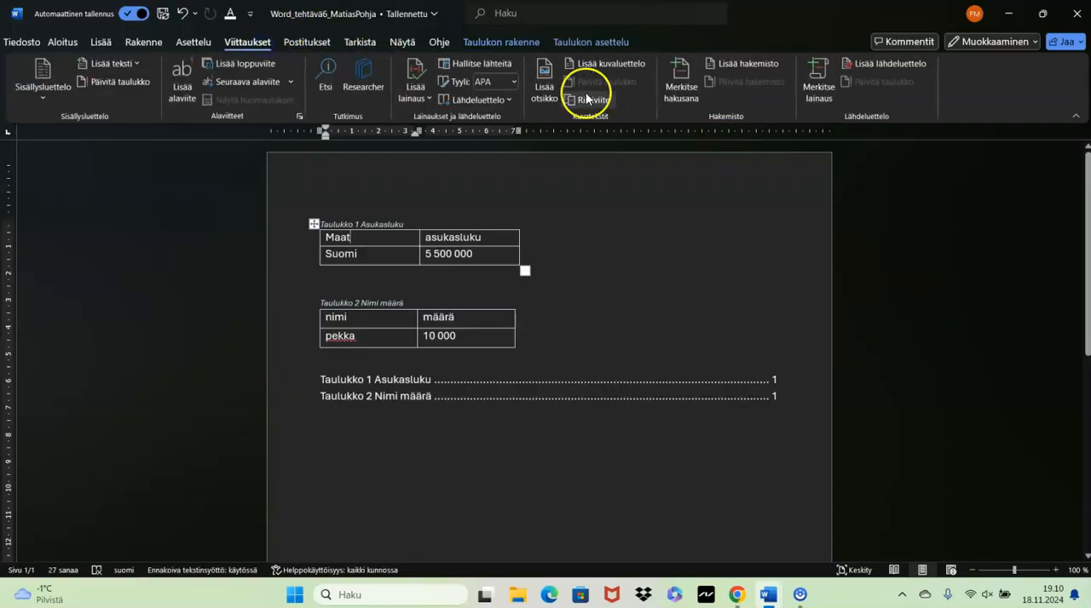
{"action": "left_click", "coordinate": [541, 91]}
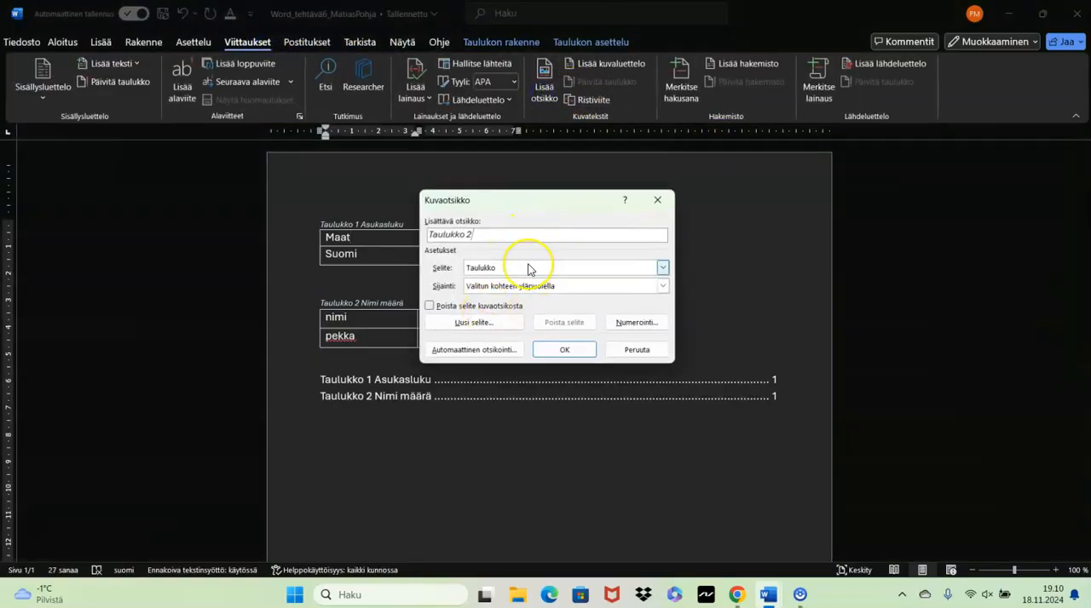
{"action": "left_click", "coordinate": [663, 269]}
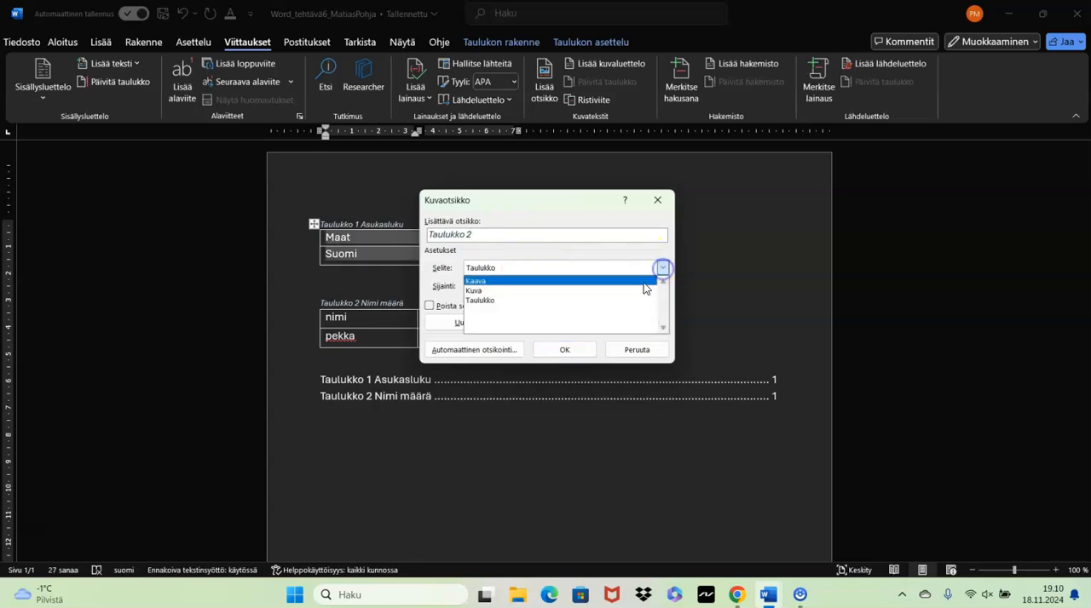
{"action": "left_click", "coordinate": [574, 302]}
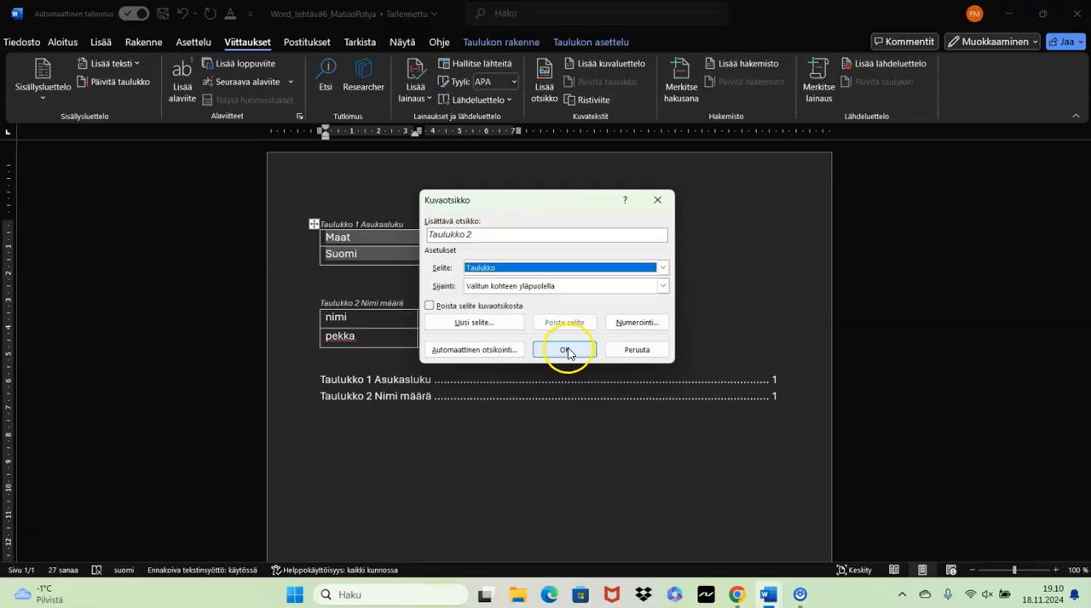
{"action": "left_click", "coordinate": [657, 200]}
- View the line spacing options for the first table and its caption, and highlight the second table with its caption
{"action": "left_click_drag", "start_coordinate": [324, 207], "coordinate": [451, 270]}
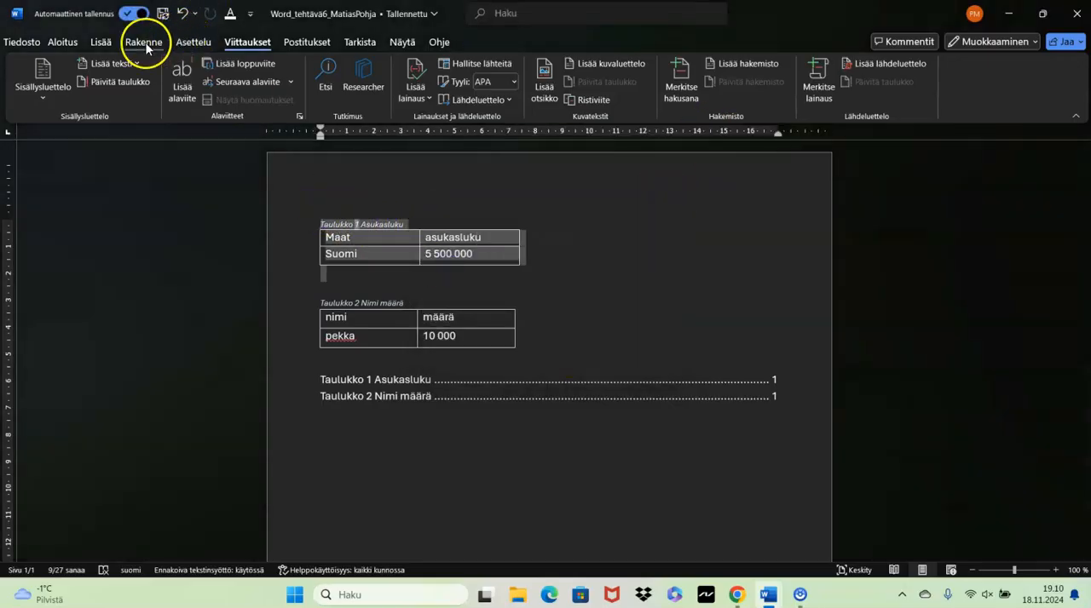
{"action": "left_click", "coordinate": [62, 42]}
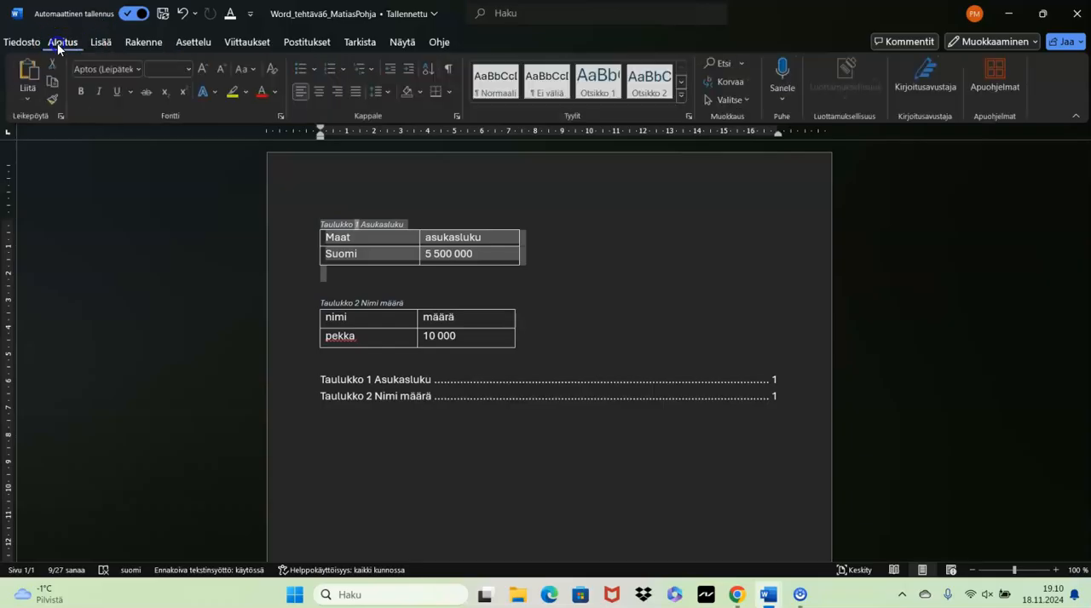
{"action": "left_click", "coordinate": [391, 91]}
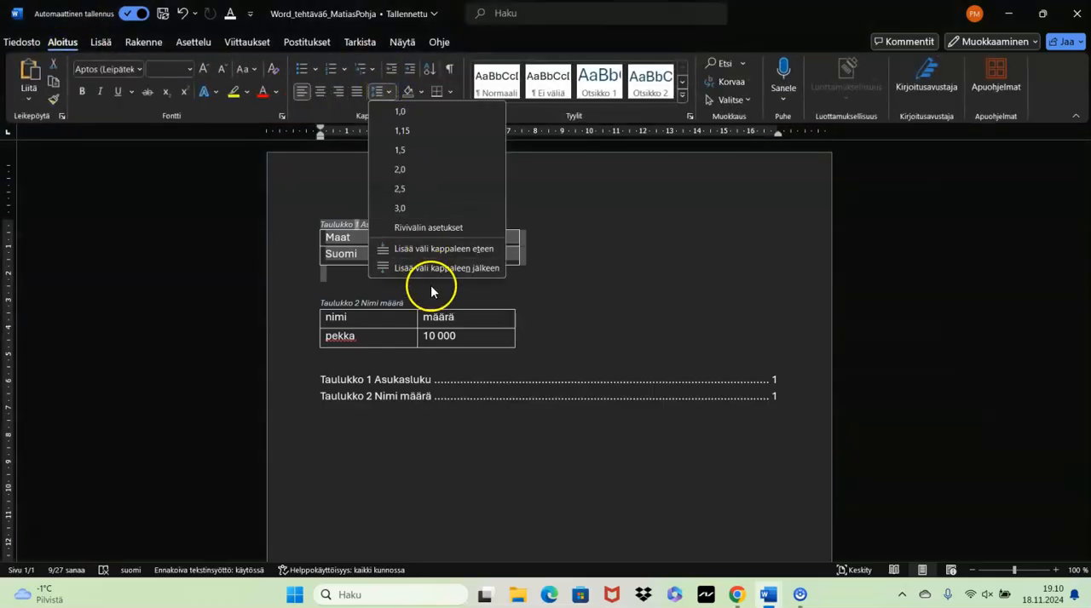
{"action": "left_click", "coordinate": [621, 283]}
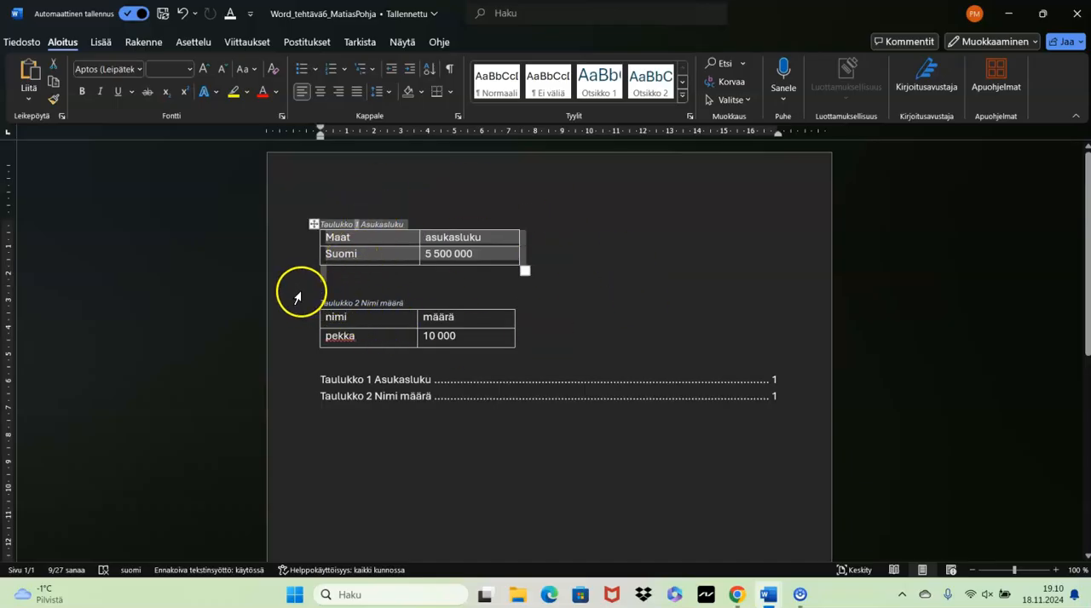
{"action": "left_click_drag", "start_coordinate": [305, 294], "coordinate": [463, 346]}
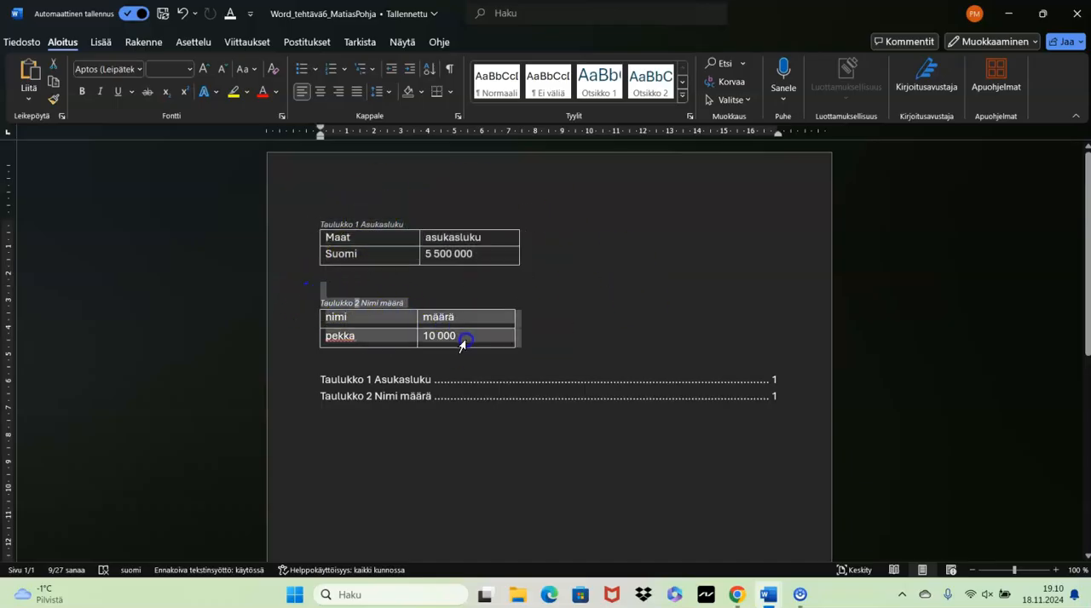
{"action": "left_click", "coordinate": [546, 394]}
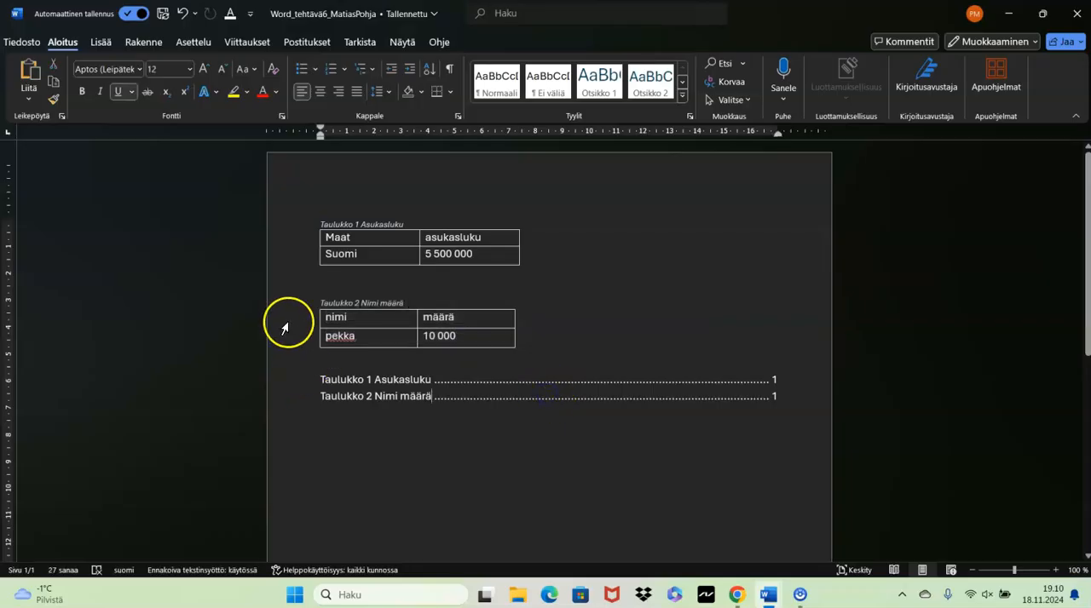
{"action": "left_click", "coordinate": [100, 43]}
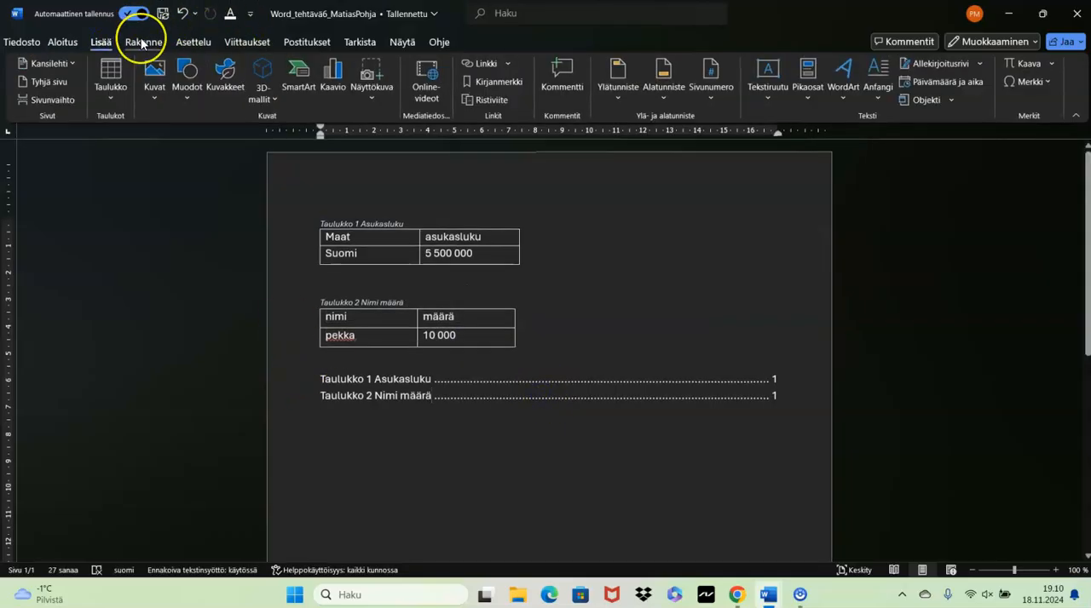
{"action": "left_click", "coordinate": [141, 43]}
{"action": "left_click", "coordinate": [183, 42]}
{"action": "left_click", "coordinate": [227, 42]}
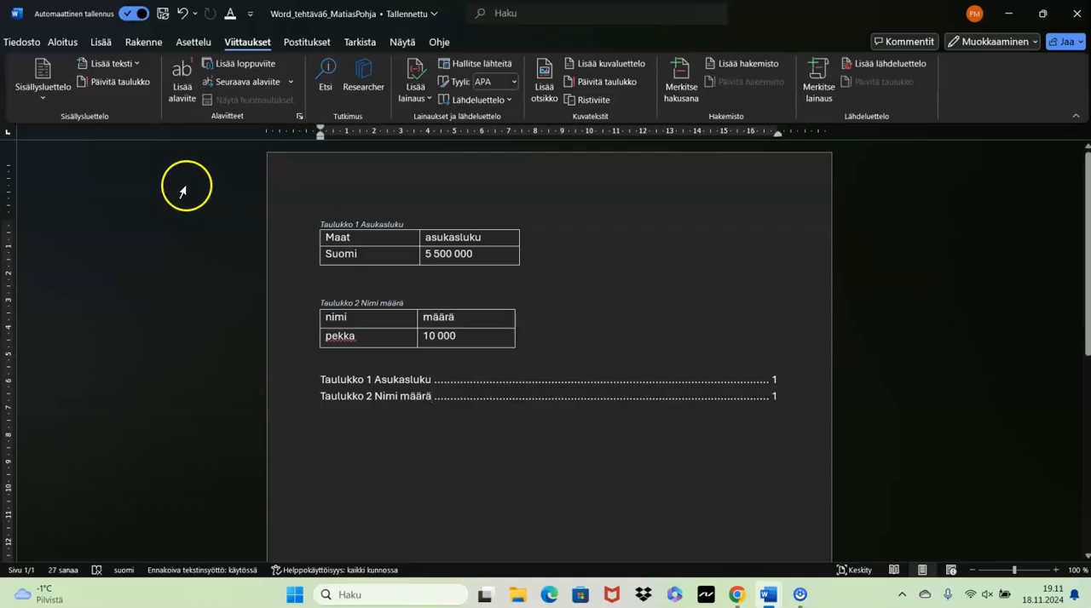
- Open the Word_tehtävä8 document from the suggested files
{"action": "left_click", "coordinate": [18, 43]}
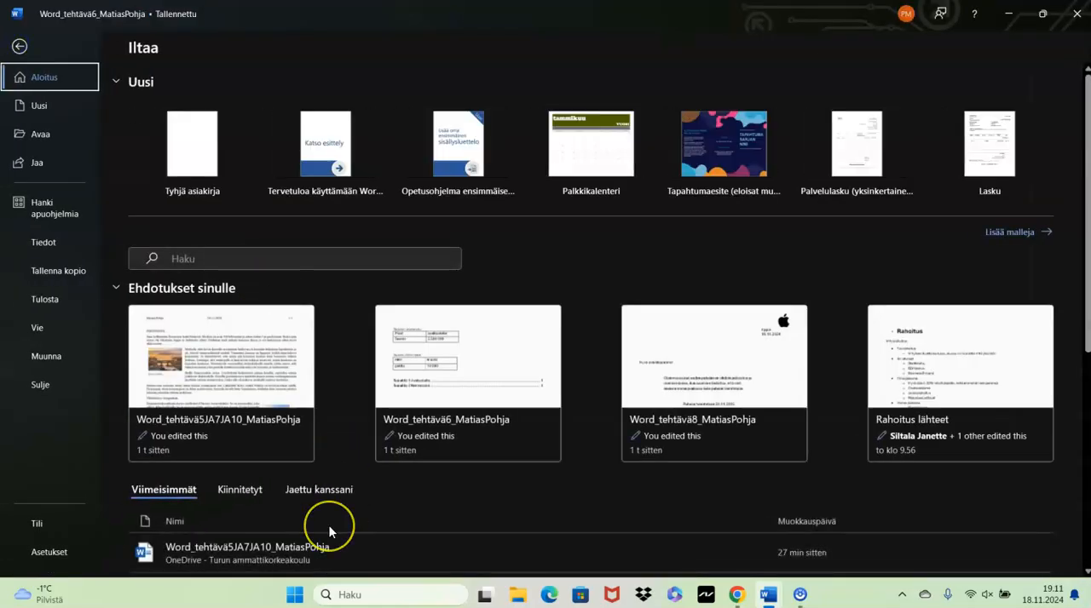
{"action": "scroll", "coordinate": [329, 525], "scroll_direction": "down", "scroll_amount": 1}
{"action": "left_click", "coordinate": [687, 378]}
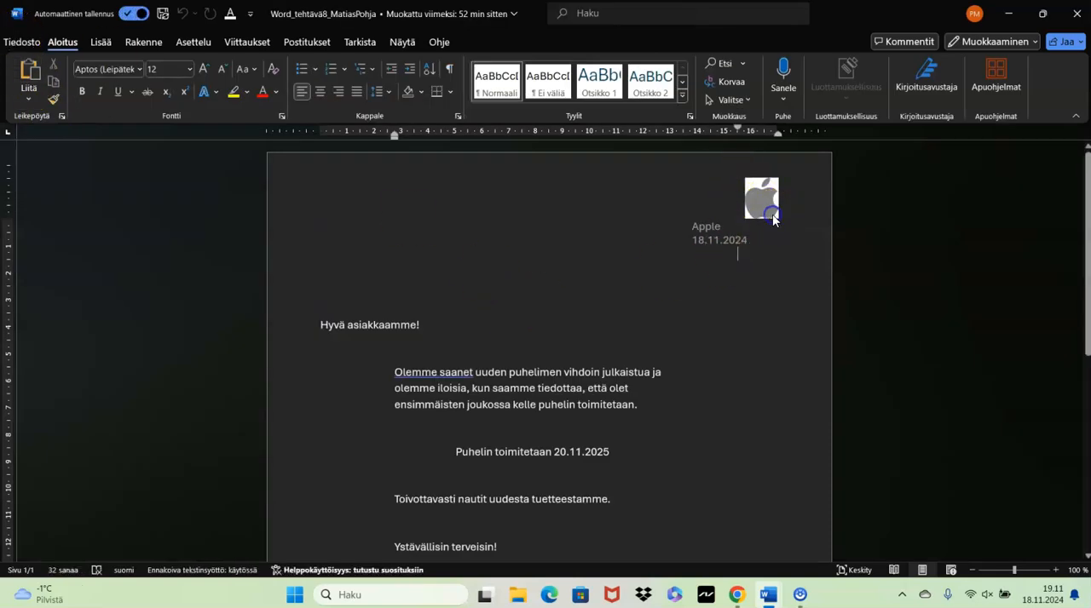
- Open the header with the Apple text for editing and show the formatting marks
{"action": "double_click", "coordinate": [701, 212]}
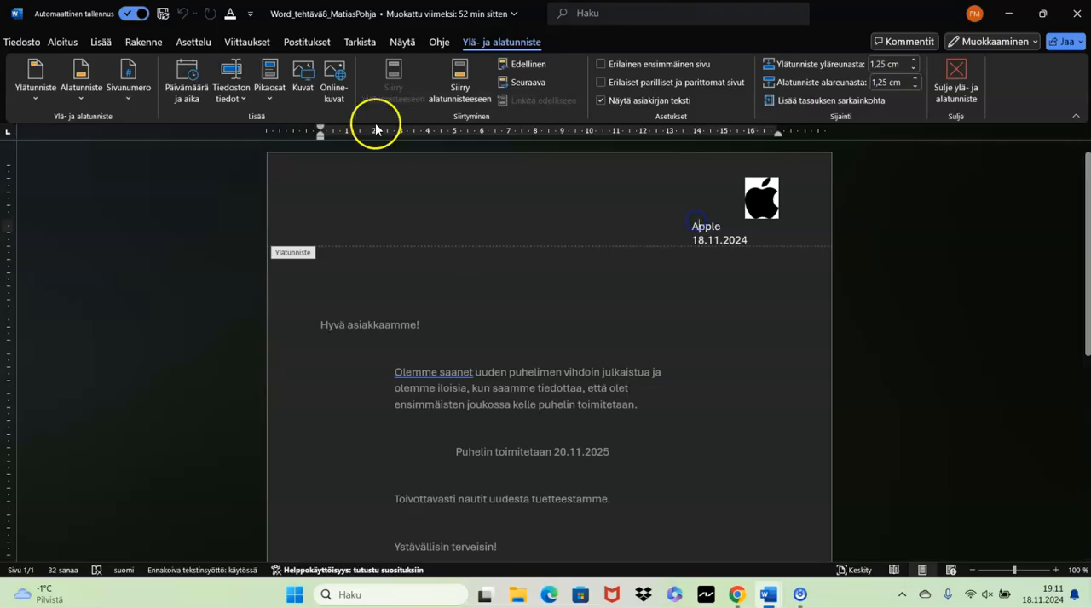
{"action": "left_click", "coordinate": [99, 43]}
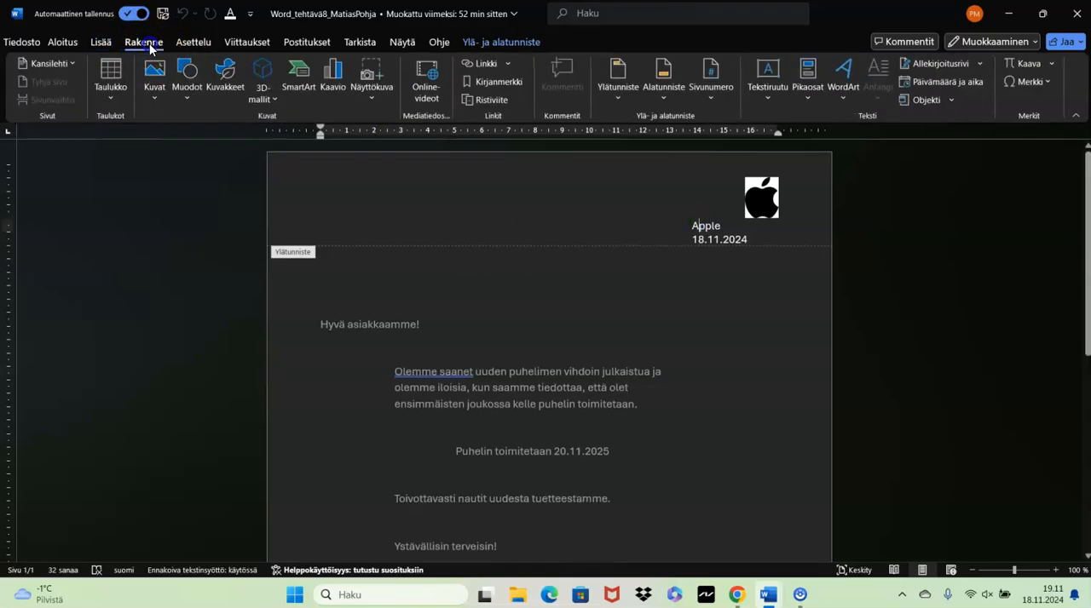
{"action": "left_click", "coordinate": [143, 42]}
{"action": "left_click", "coordinate": [68, 42]}
{"action": "left_click", "coordinate": [734, 225]}
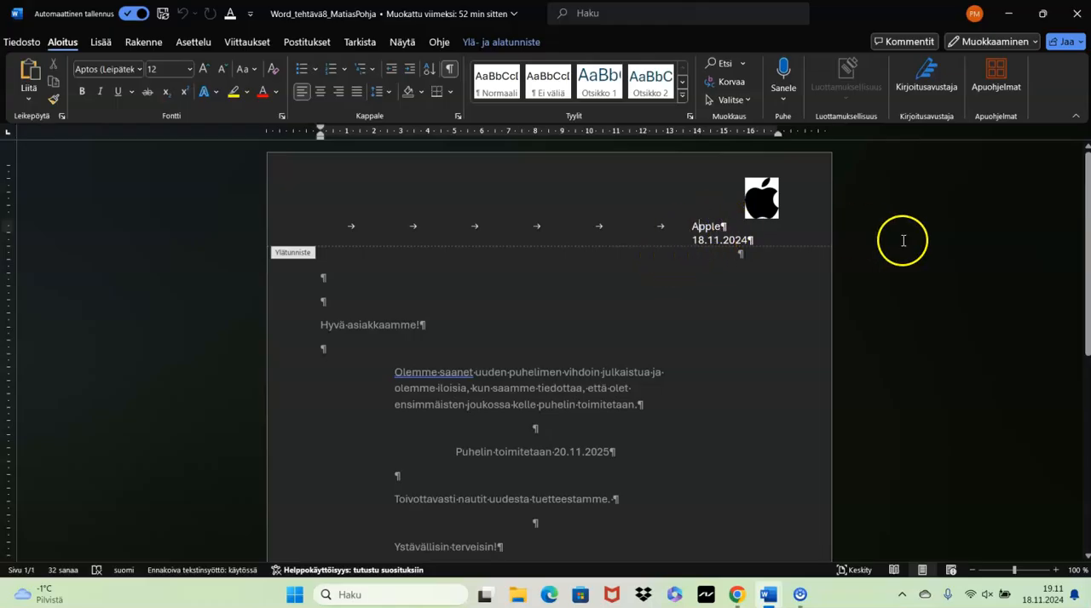
- Review the header and footer options and the letter's body text, and hide the formatting marks
{"action": "left_click", "coordinate": [101, 42]}
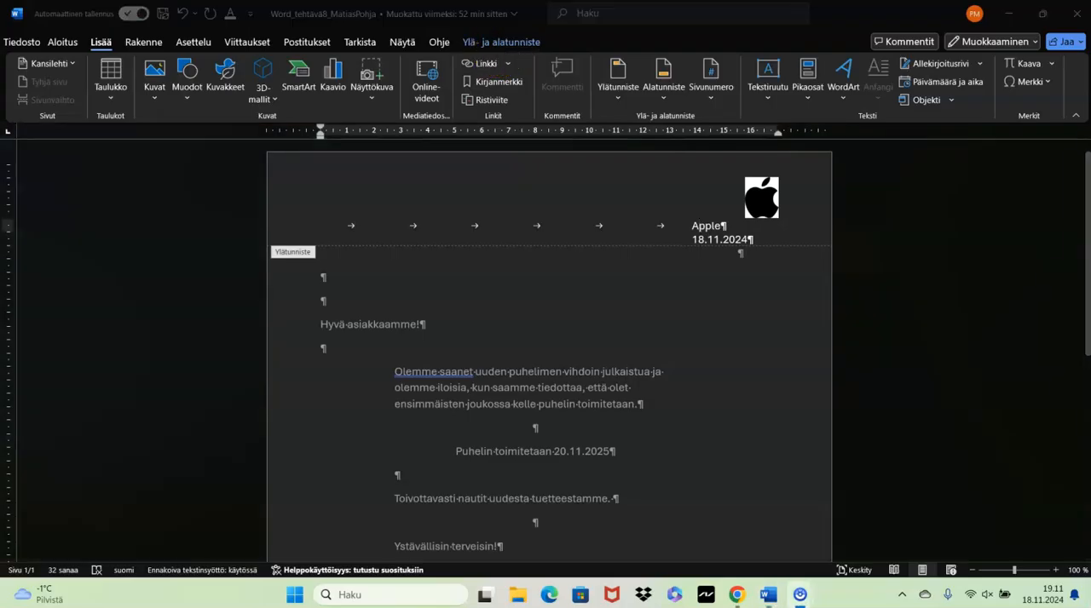
{"action": "left_click", "coordinate": [499, 42]}
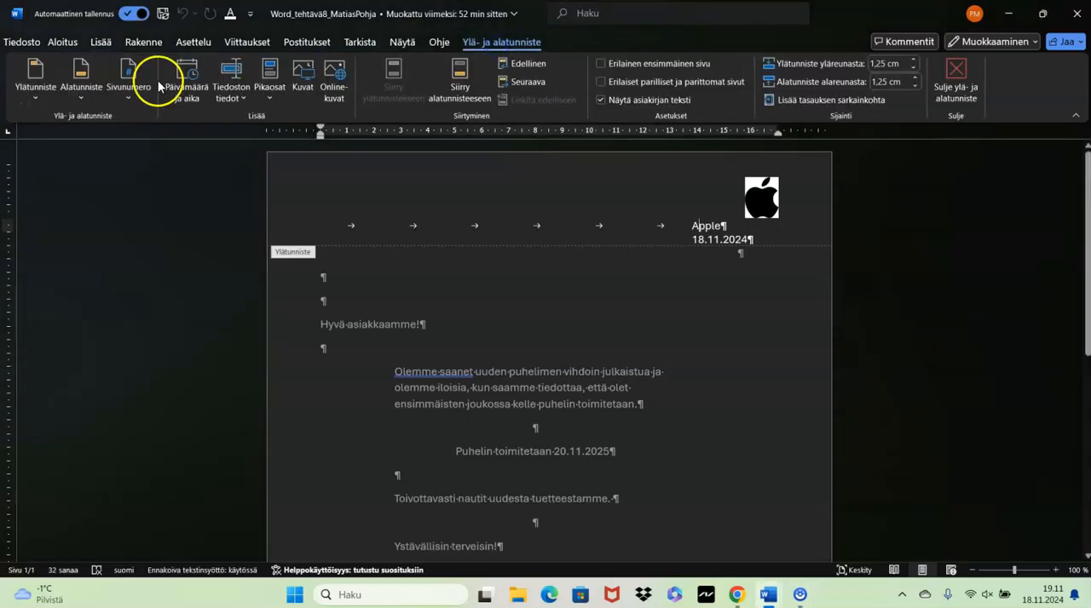
{"action": "scroll", "coordinate": [401, 226], "scroll_direction": "down", "scroll_amount": 3}
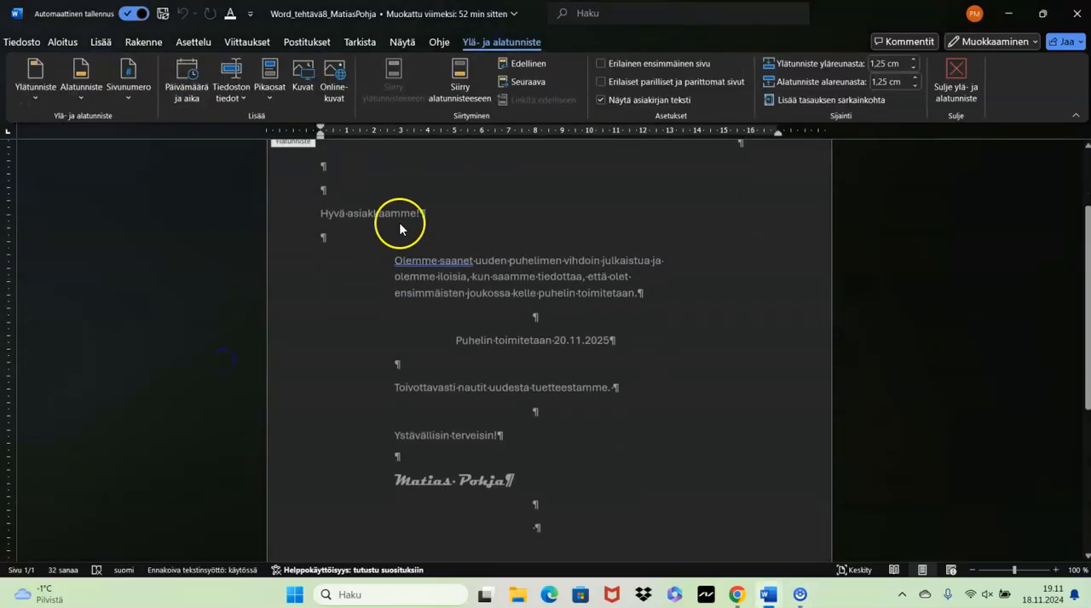
{"action": "scroll", "coordinate": [341, 250], "scroll_direction": "up", "scroll_amount": 3}
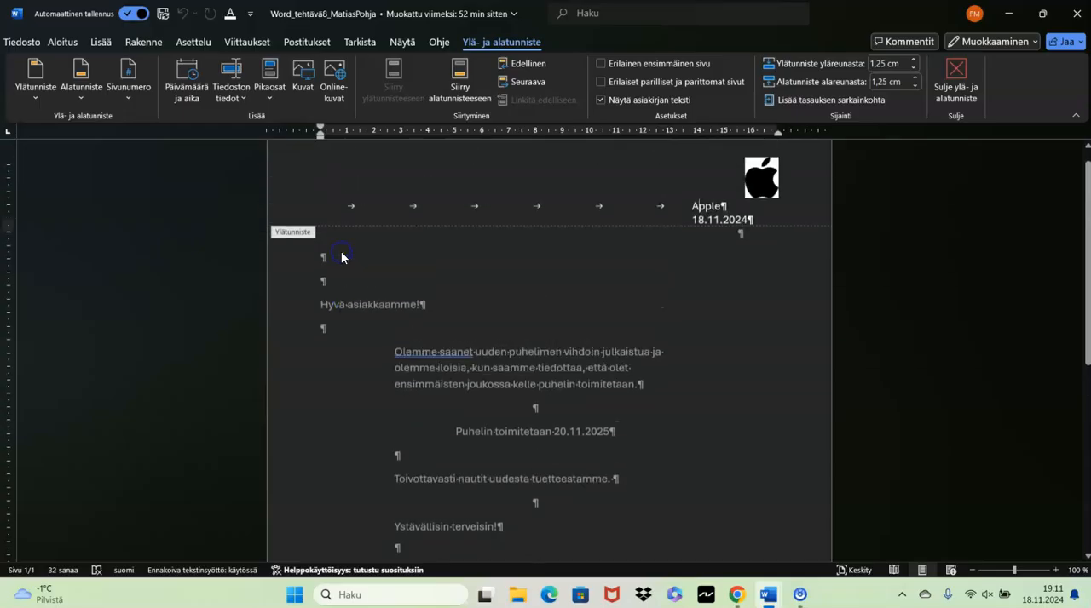
{"action": "left_click", "coordinate": [101, 41]}
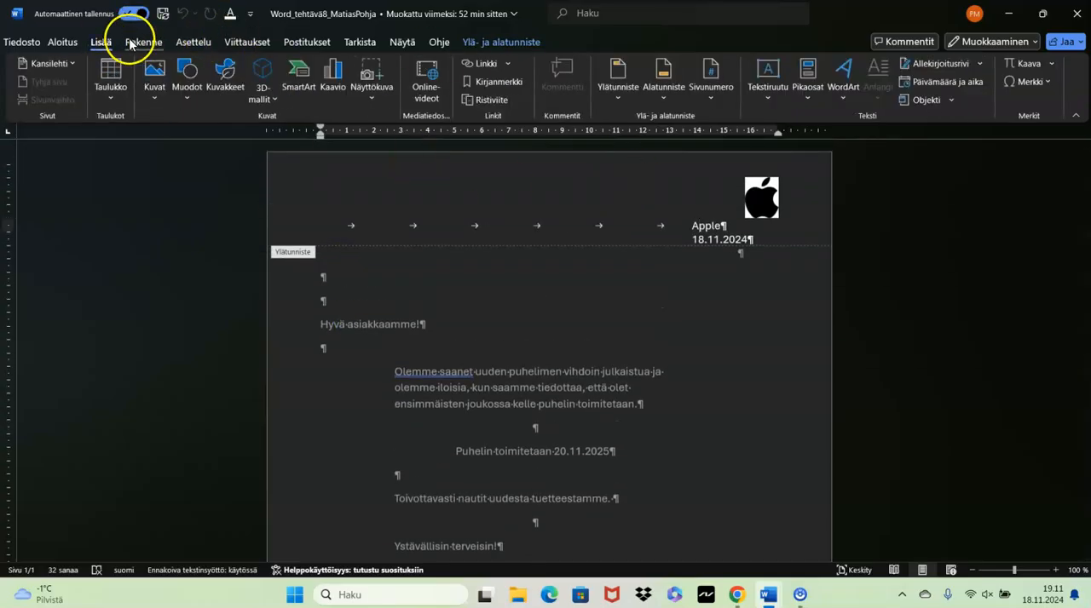
{"action": "left_click", "coordinate": [60, 42]}
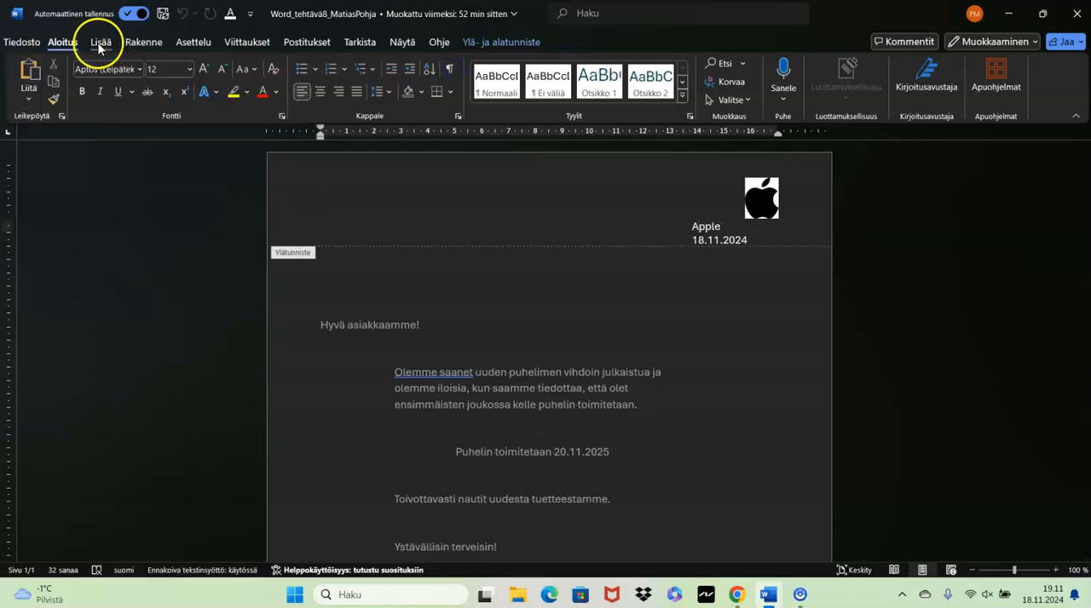
- View the special indentation options in the paragraph settings of the header's Apple line, and check the signature ending the letter
{"action": "left_click", "coordinate": [458, 116]}
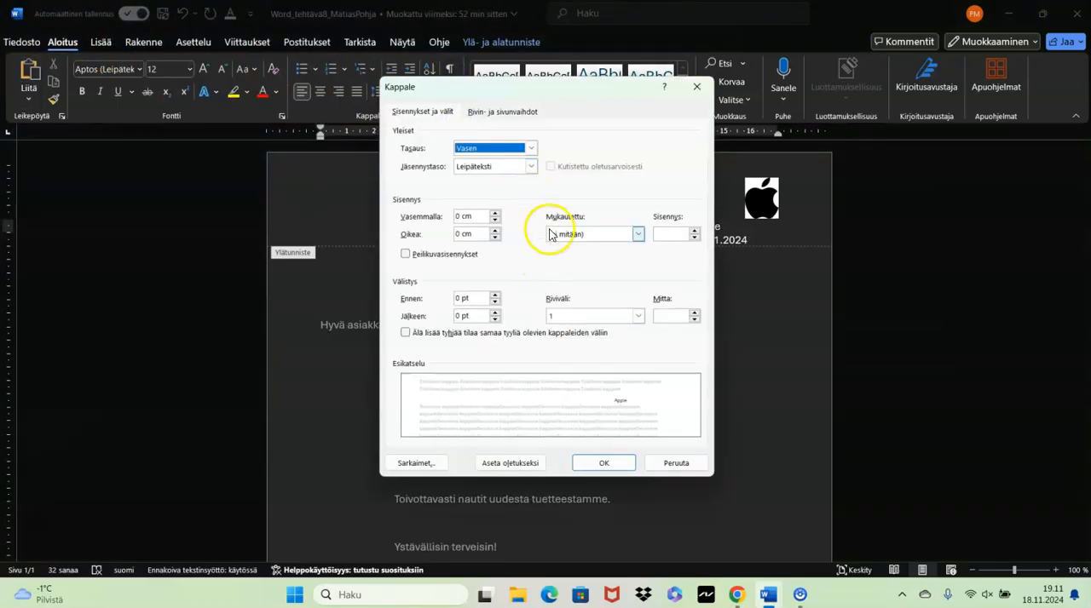
{"action": "left_click", "coordinate": [638, 234]}
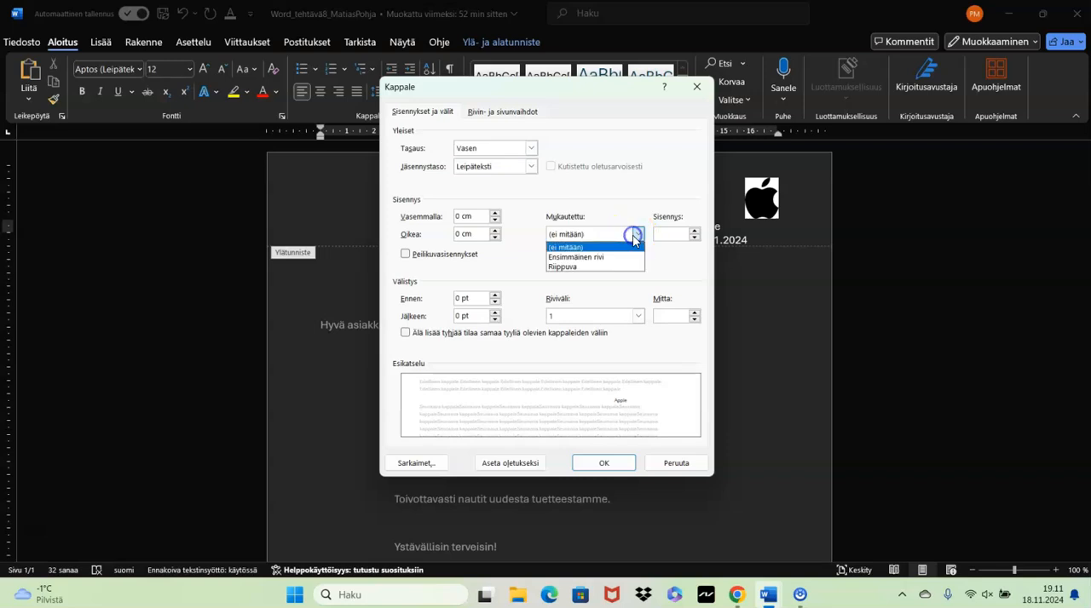
{"action": "left_click", "coordinate": [701, 90]}
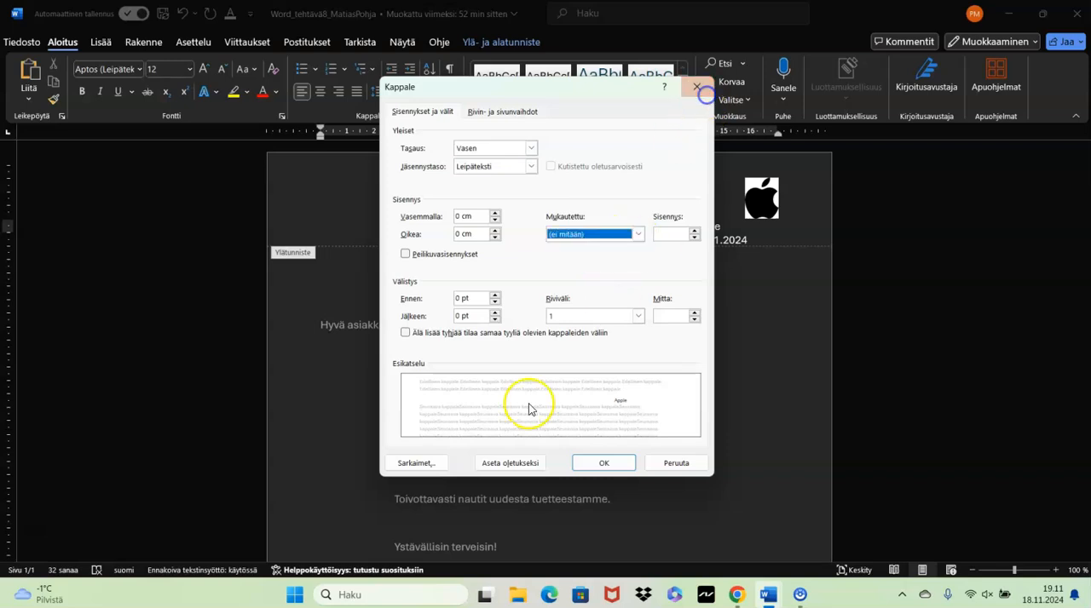
{"action": "left_click", "coordinate": [694, 86]}
{"action": "scroll", "coordinate": [590, 306], "scroll_direction": "down", "scroll_amount": 4}
{"action": "left_click", "coordinate": [395, 302]}
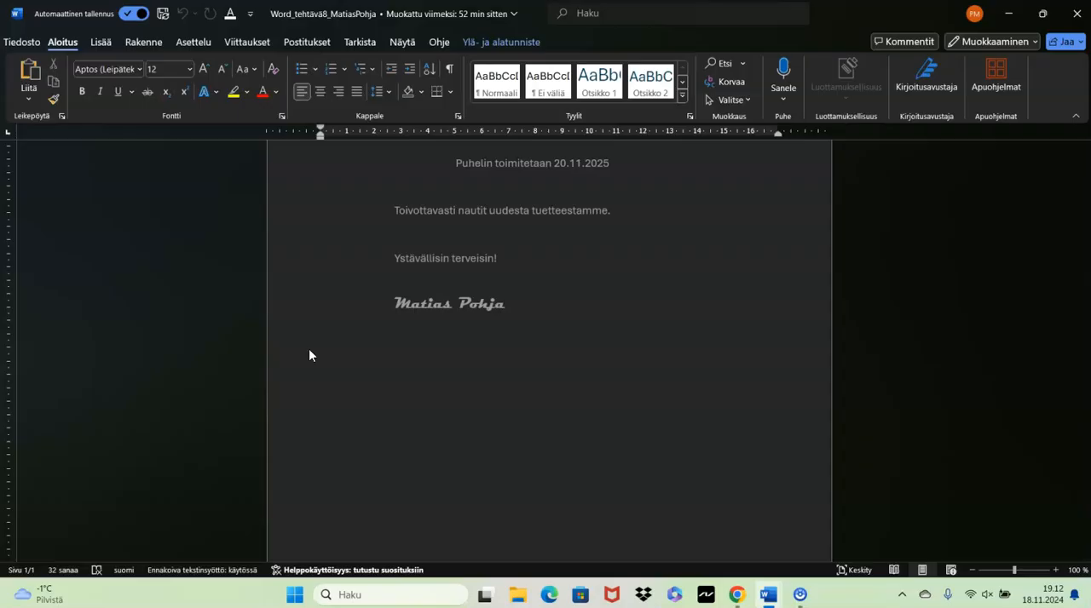
- Open the Word_tehtävä9ab document from the recent files list
{"action": "left_click", "coordinate": [22, 42]}
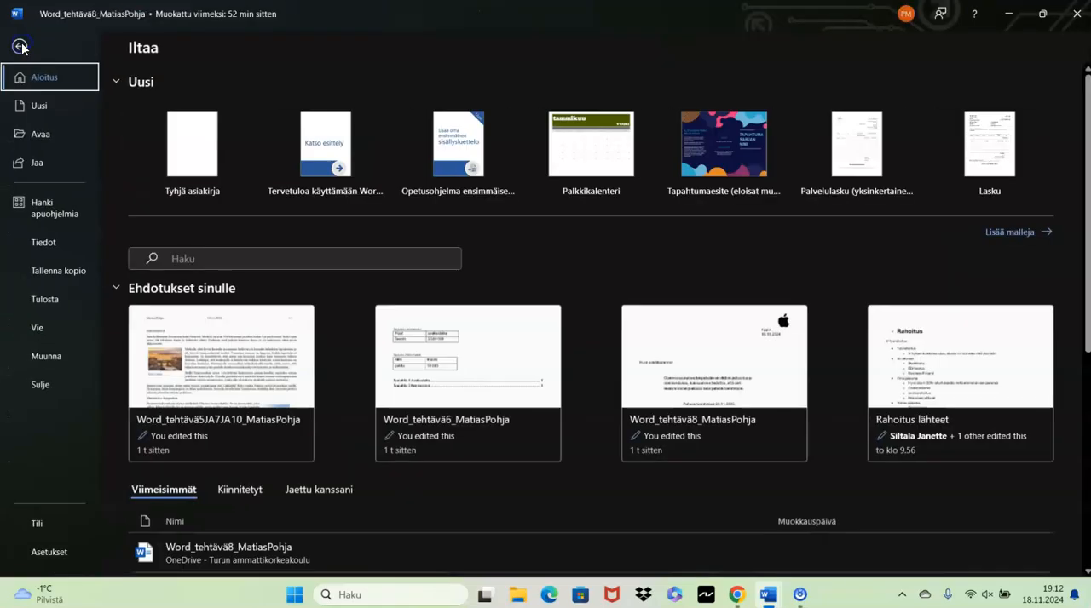
{"action": "scroll", "coordinate": [268, 316], "scroll_direction": "down", "scroll_amount": 3}
{"action": "scroll", "coordinate": [560, 372], "scroll_direction": "down", "scroll_amount": 5}
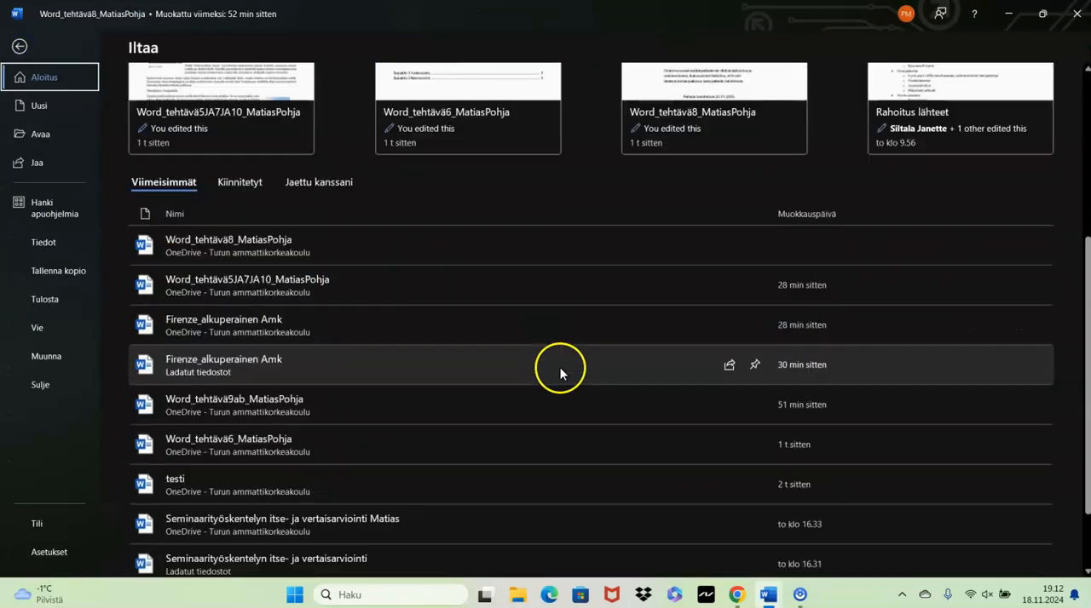
{"action": "left_click", "coordinate": [260, 400]}
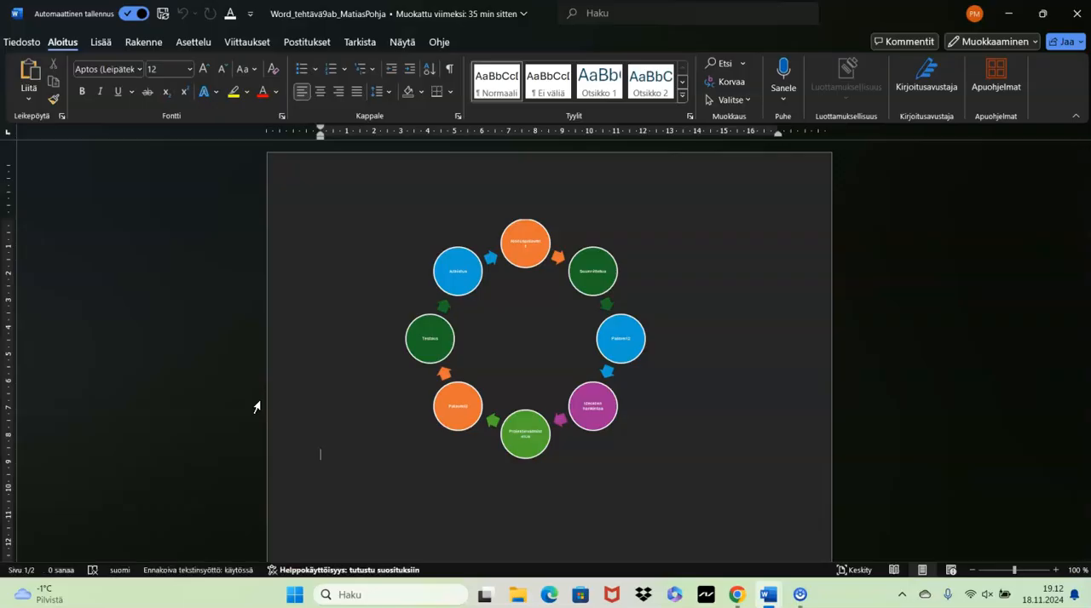
{"action": "left_click", "coordinate": [716, 18]}
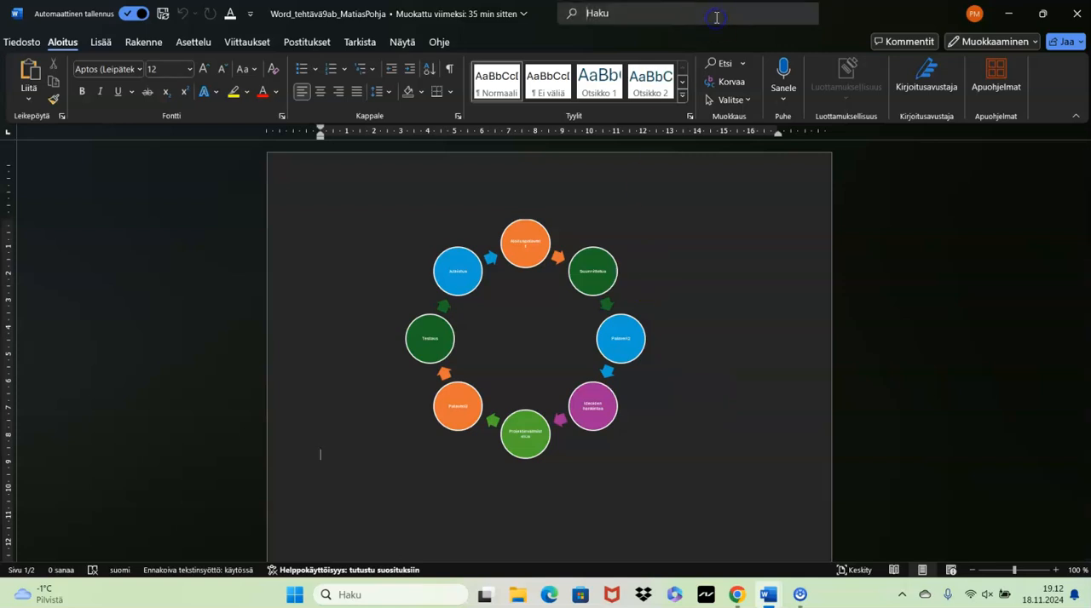
{"action": "left_click", "coordinate": [716, 18]}
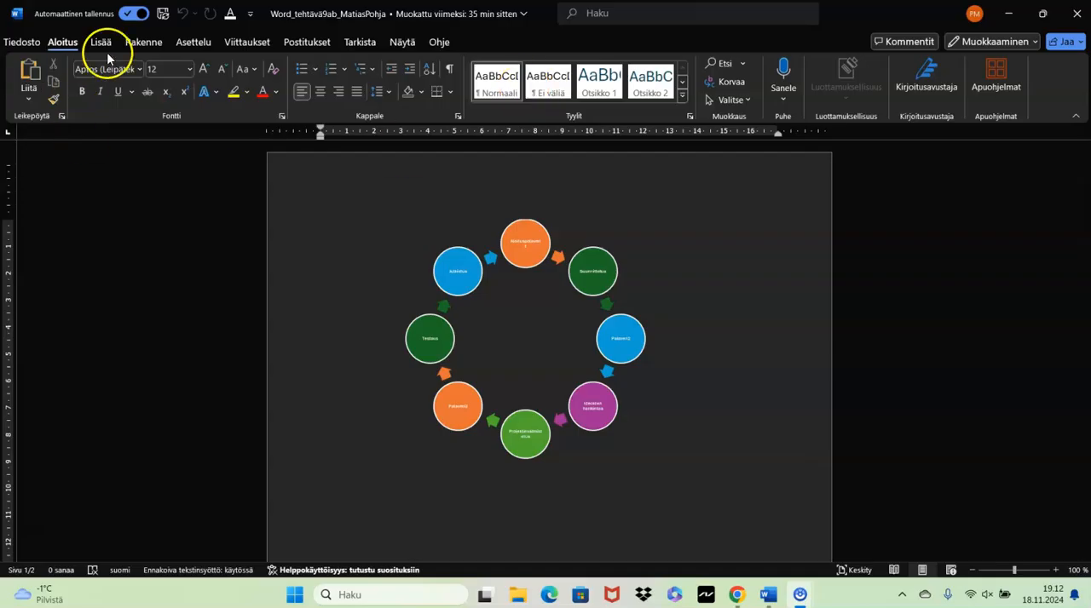
{"action": "left_click", "coordinate": [21, 42]}
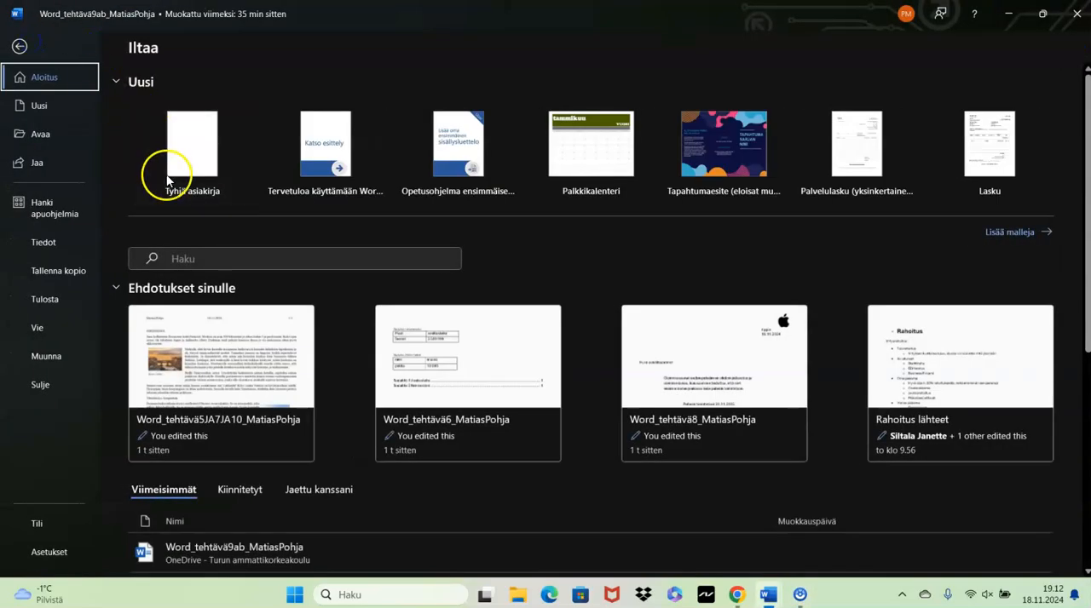
{"action": "left_click", "coordinate": [19, 48]}
- View the Kehä (cycle) layouts among the SmartArt graphics and close the selection without inserting one
{"action": "left_click", "coordinate": [101, 42]}
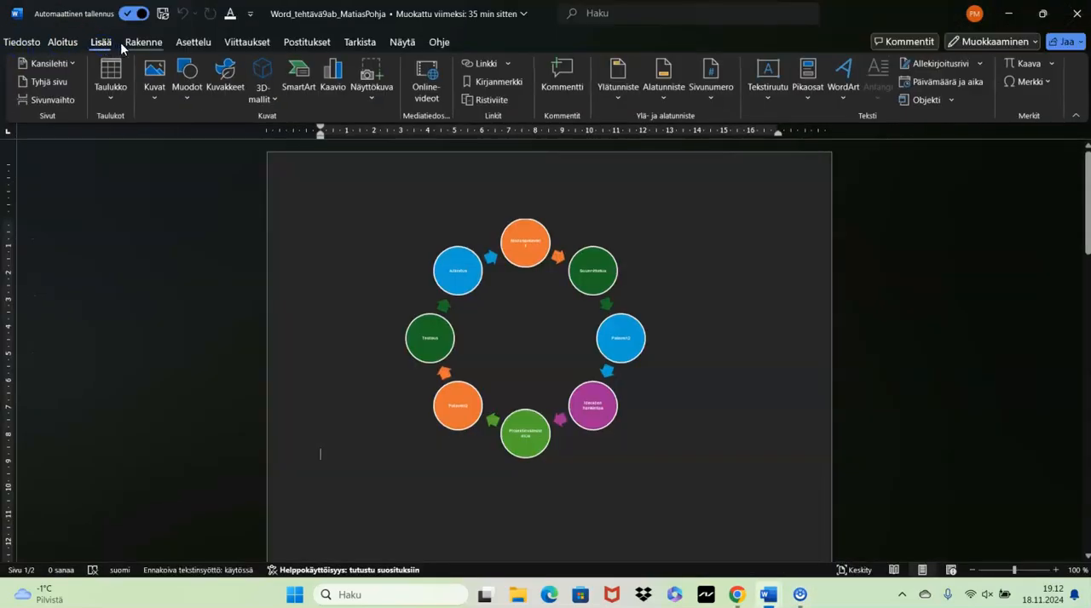
{"action": "left_click", "coordinate": [299, 80]}
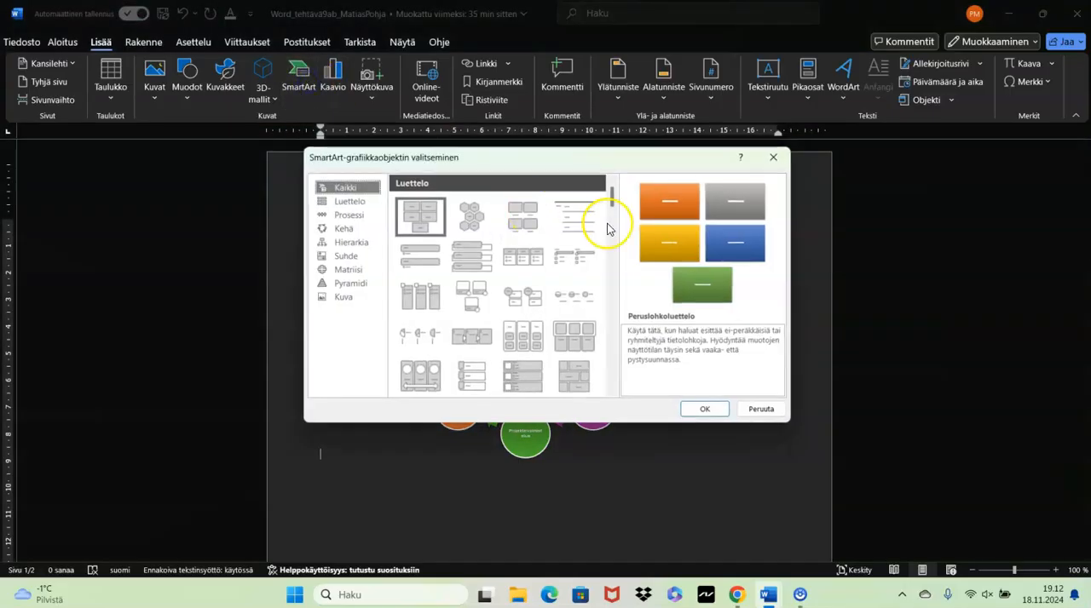
{"action": "left_click", "coordinate": [339, 192]}
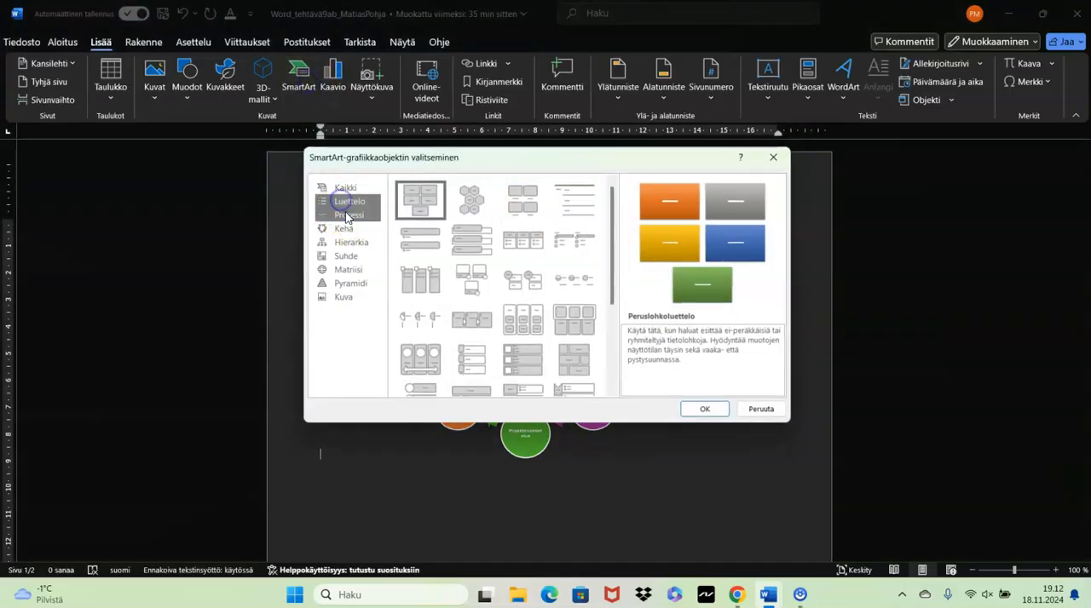
{"action": "left_click", "coordinate": [346, 215]}
{"action": "left_click", "coordinate": [343, 228]}
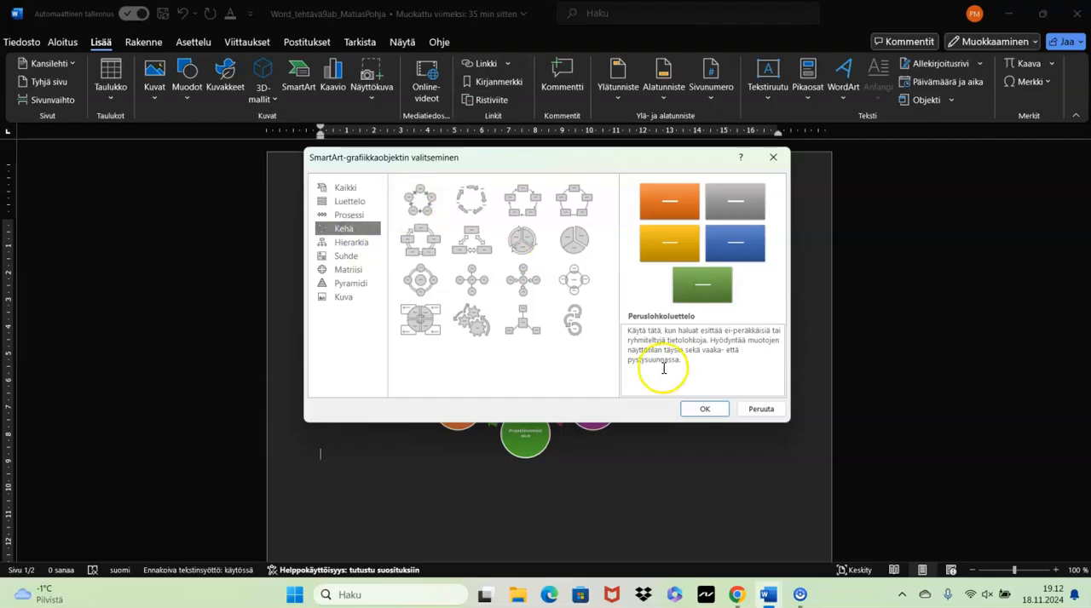
{"action": "left_click", "coordinate": [761, 410]}
- Select the light-blue circle between the dark green and purple ones in the cycle diagram and view the options for adding shapes and changing colours
{"action": "left_click", "coordinate": [598, 364]}
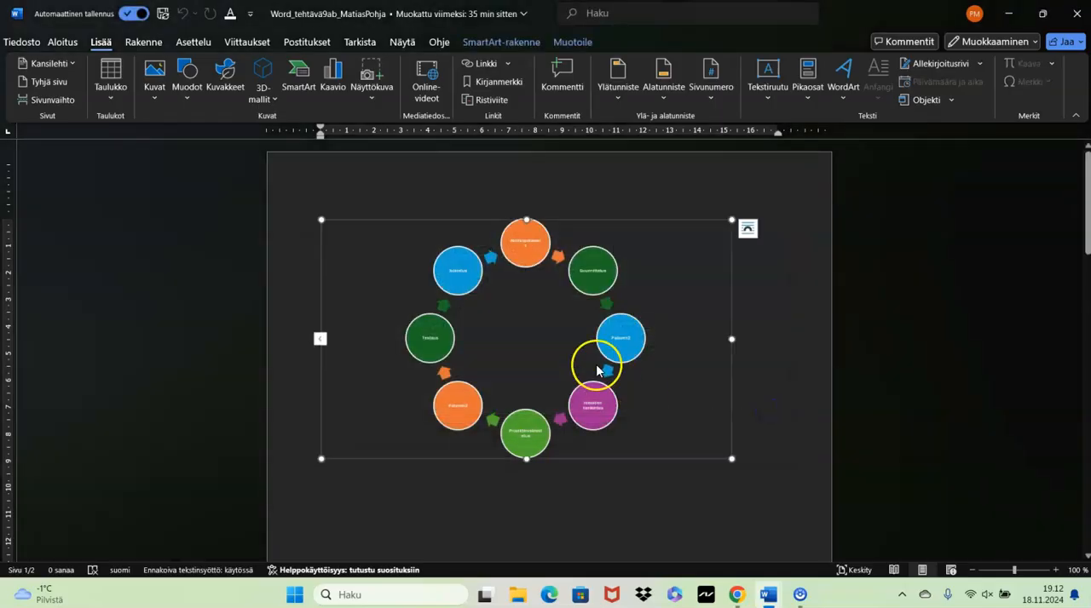
{"action": "left_click", "coordinate": [614, 347]}
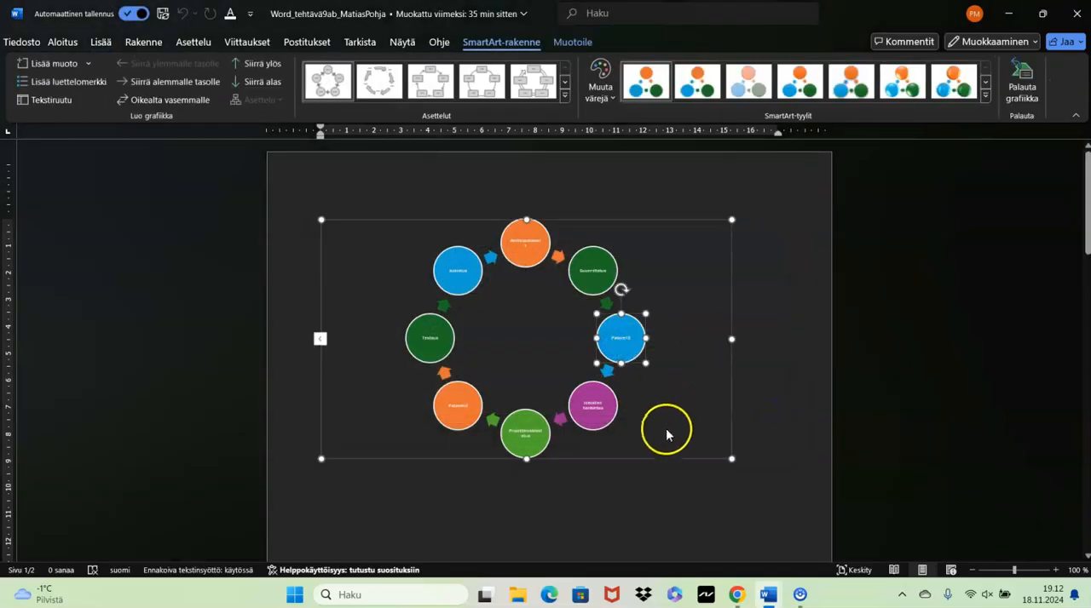
{"action": "left_click", "coordinate": [89, 65]}
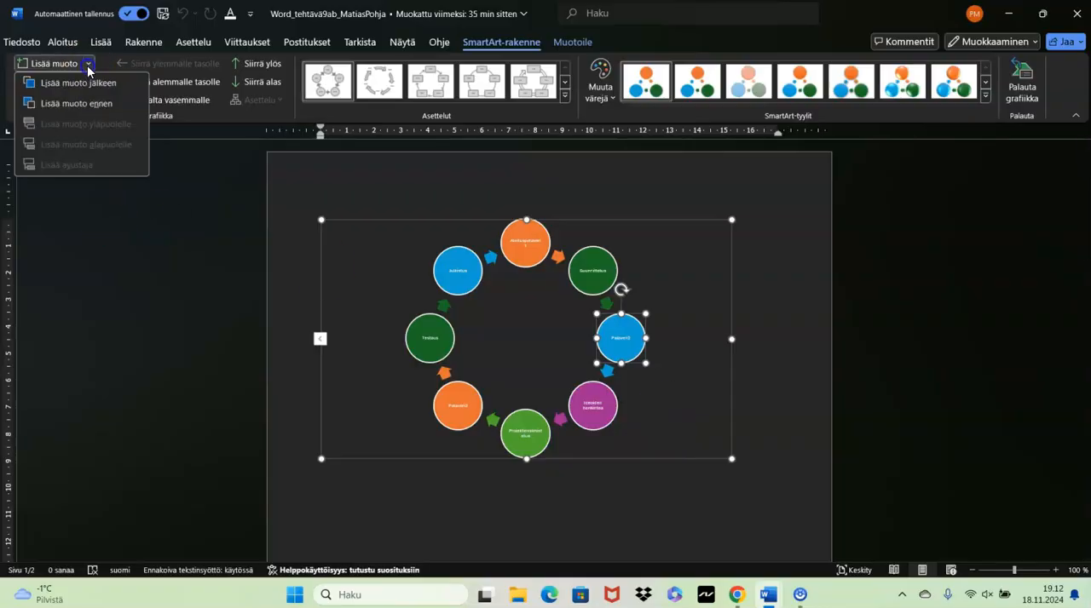
{"action": "left_click", "coordinate": [85, 261]}
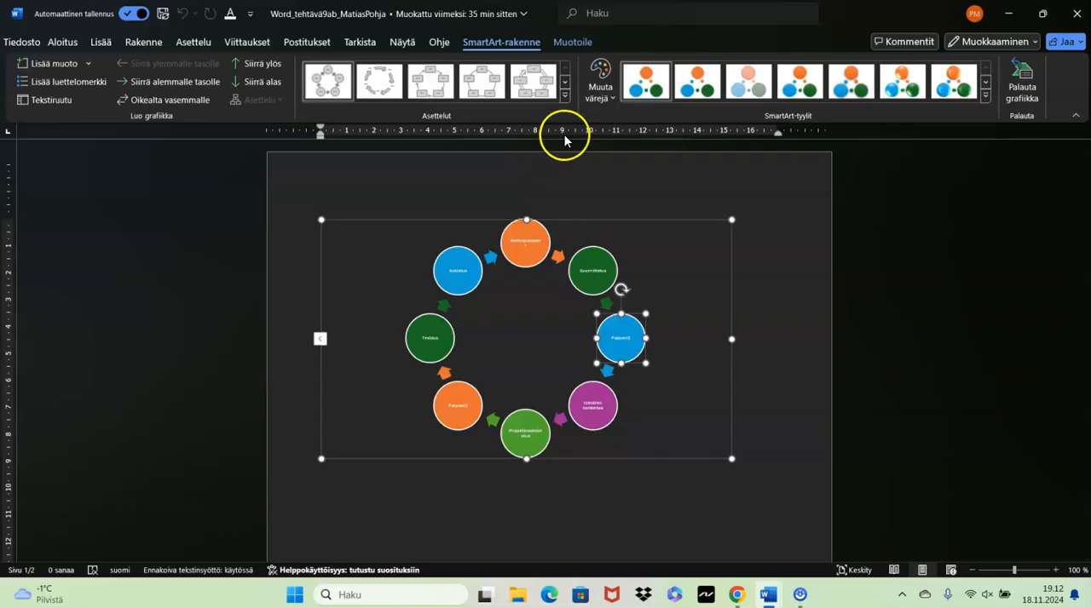
{"action": "left_click", "coordinate": [604, 87]}
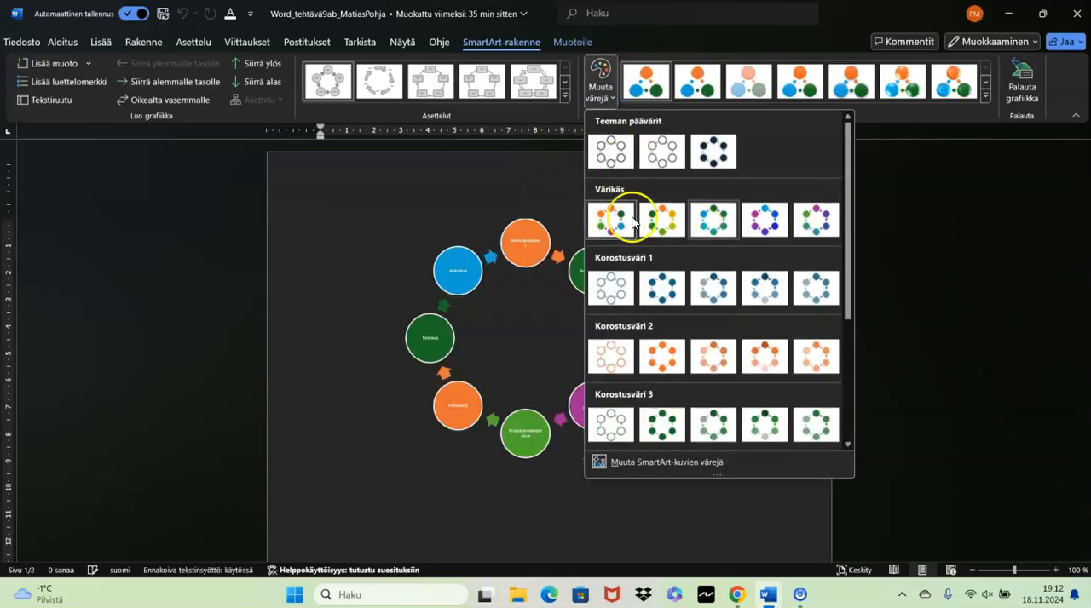
{"action": "left_click", "coordinate": [962, 248]}
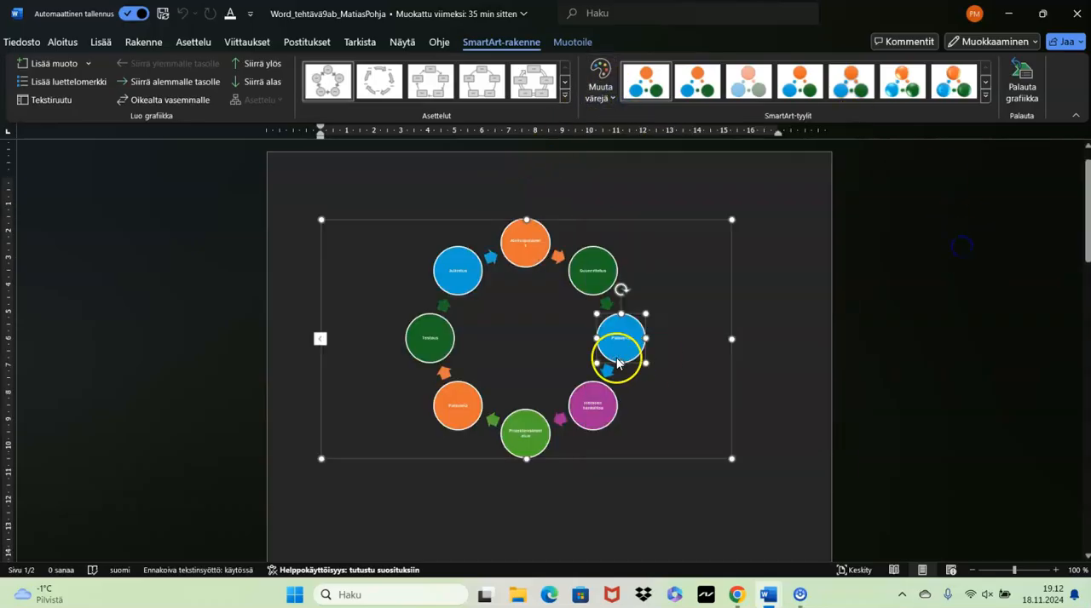
- Select the organisation chart on page 2, view the Hierarkia layouts among the SmartArt graphics, and close the selection without inserting one
{"action": "scroll", "coordinate": [617, 362], "scroll_direction": "down", "scroll_amount": 10}
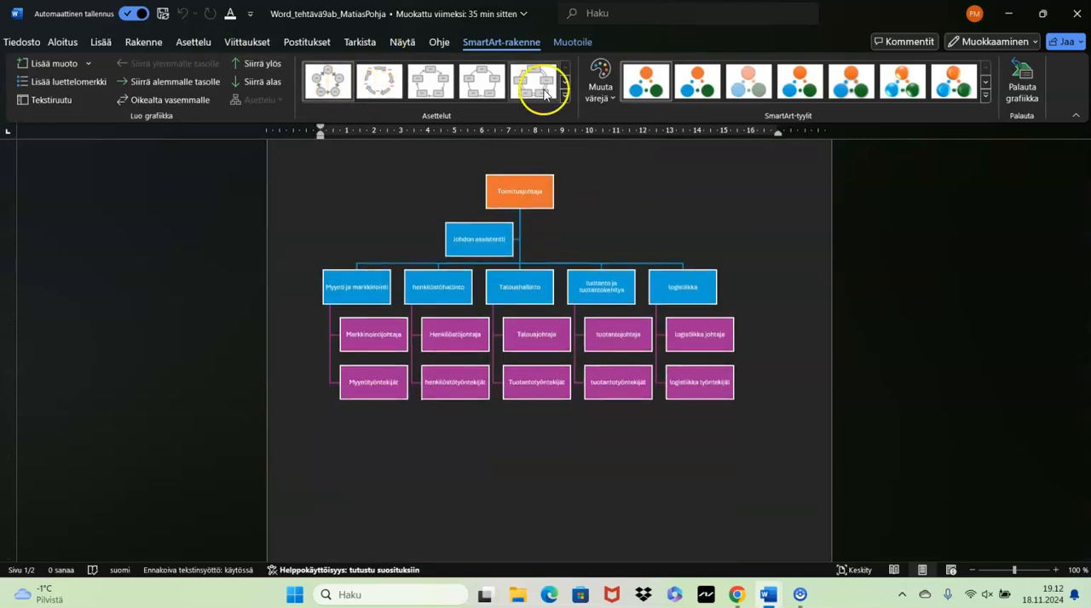
{"action": "left_click", "coordinate": [286, 241]}
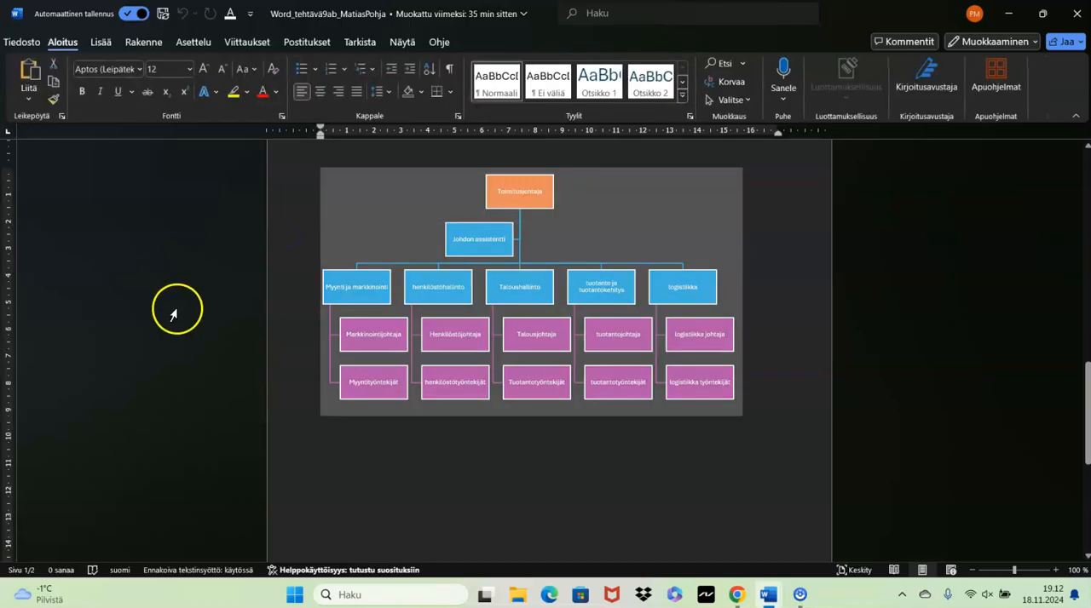
{"action": "left_click", "coordinate": [102, 42]}
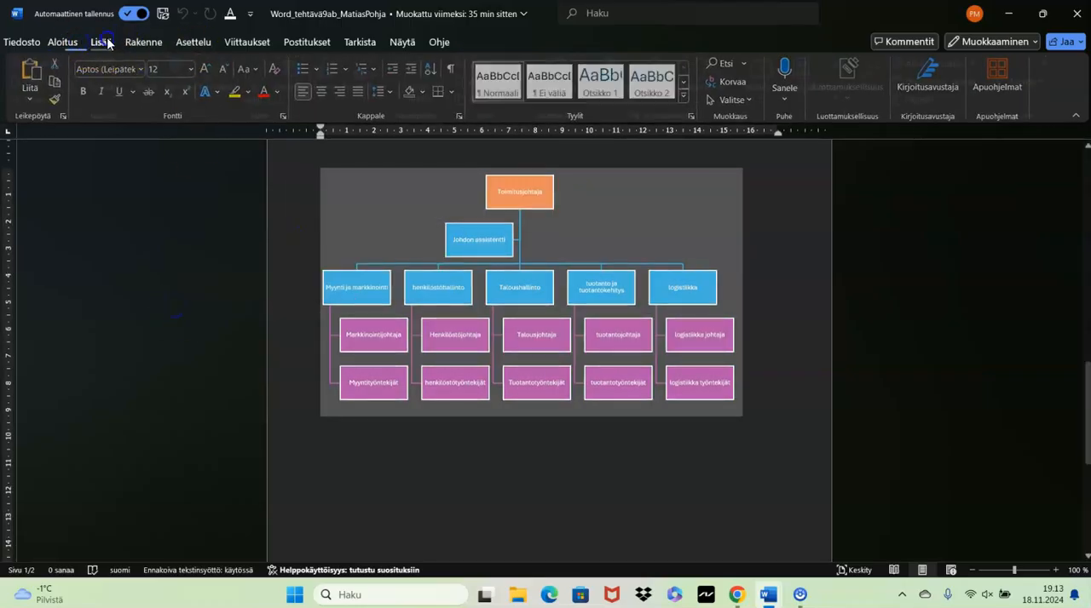
{"action": "left_click", "coordinate": [299, 86]}
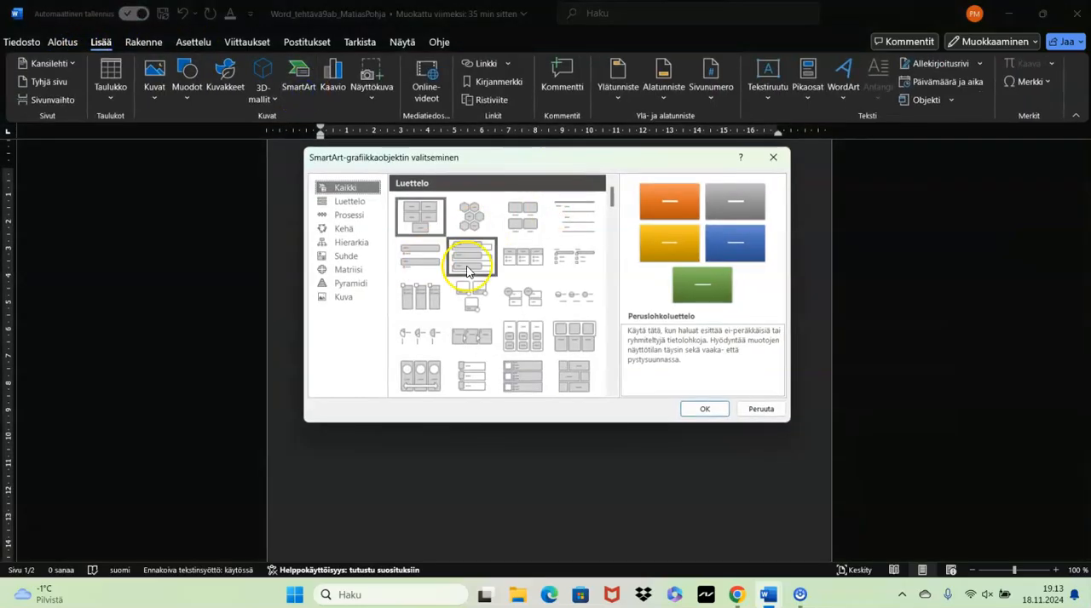
{"action": "left_click", "coordinate": [337, 201]}
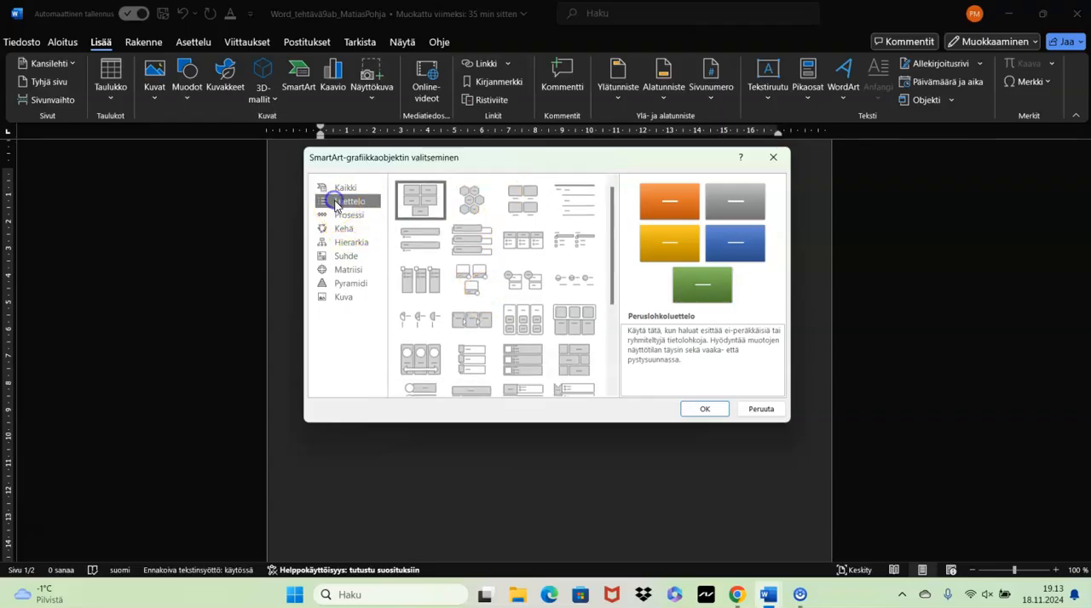
{"action": "left_click", "coordinate": [341, 215]}
{"action": "left_click", "coordinate": [345, 230]}
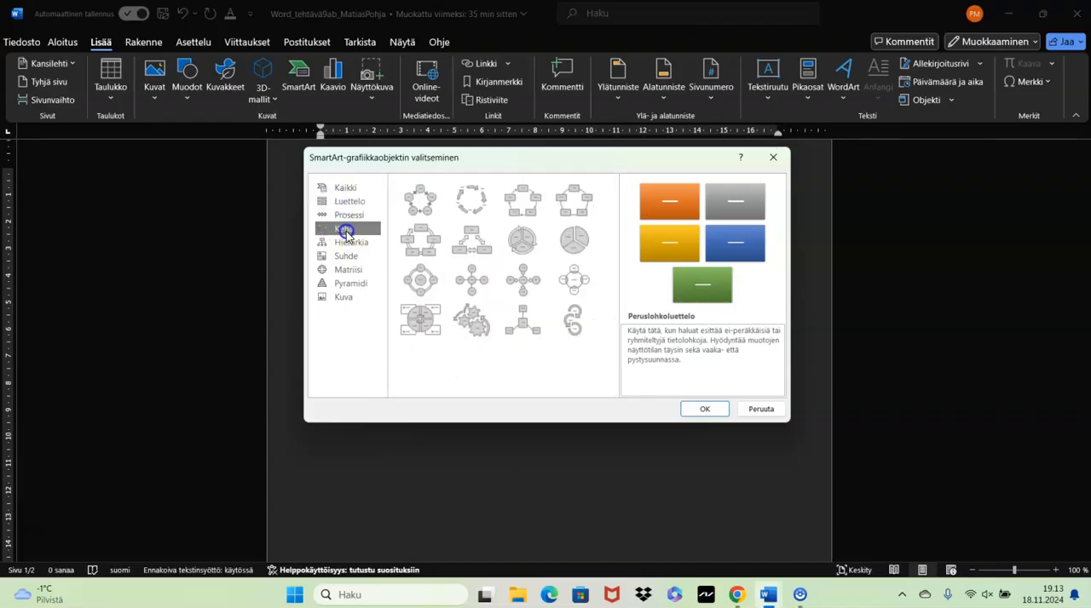
{"action": "left_click", "coordinate": [348, 245]}
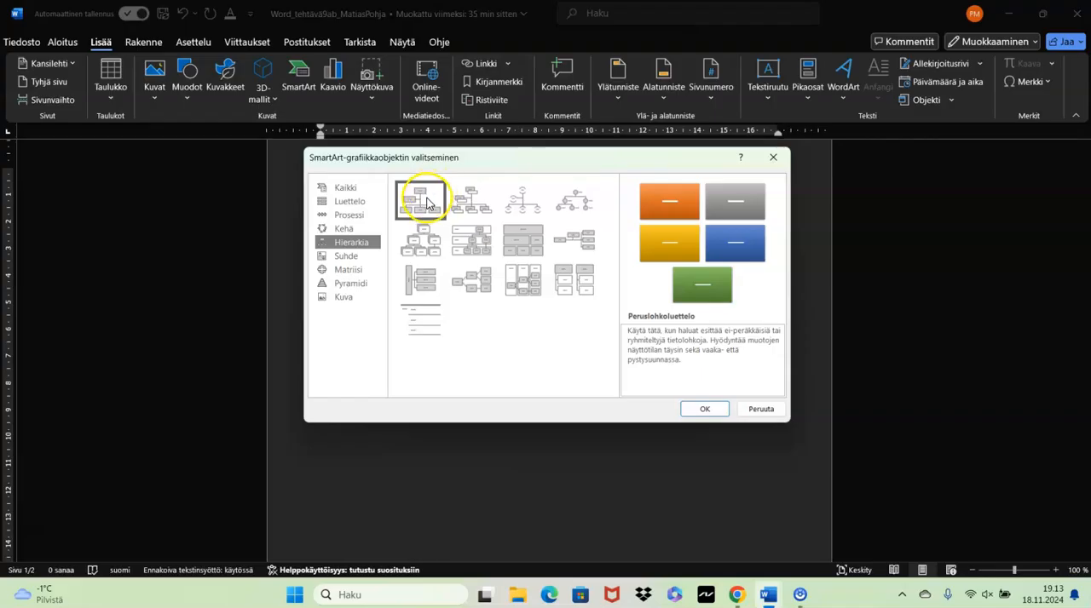
{"action": "left_click", "coordinate": [772, 154]}
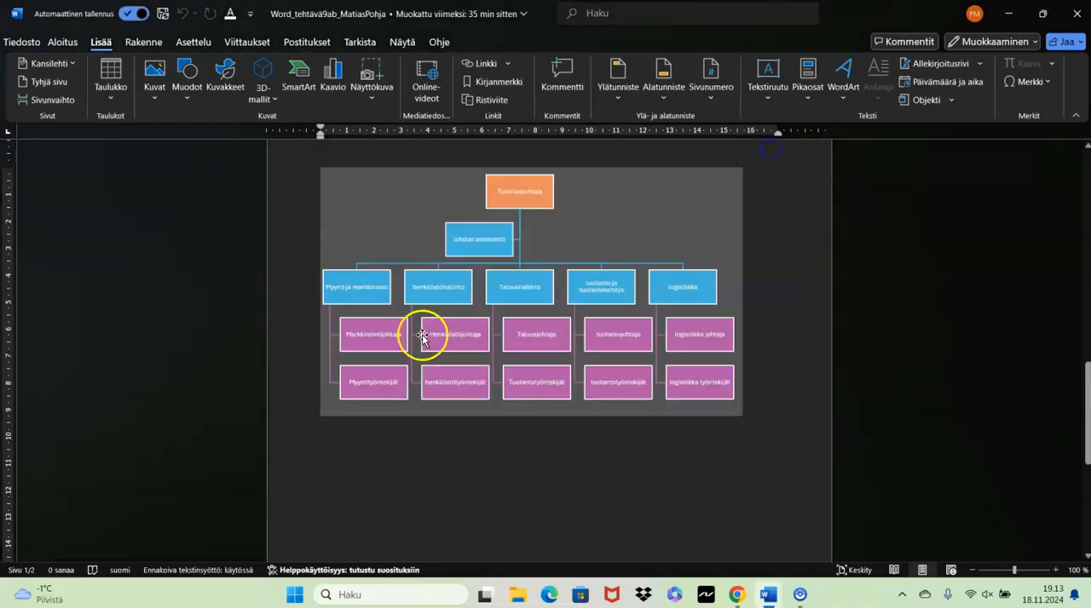
- Select the Henkilöstöjohtaja box in the organisation chart, check the rest of page 2, and return to the cycle diagram on page 1
{"action": "left_click", "coordinate": [423, 335]}
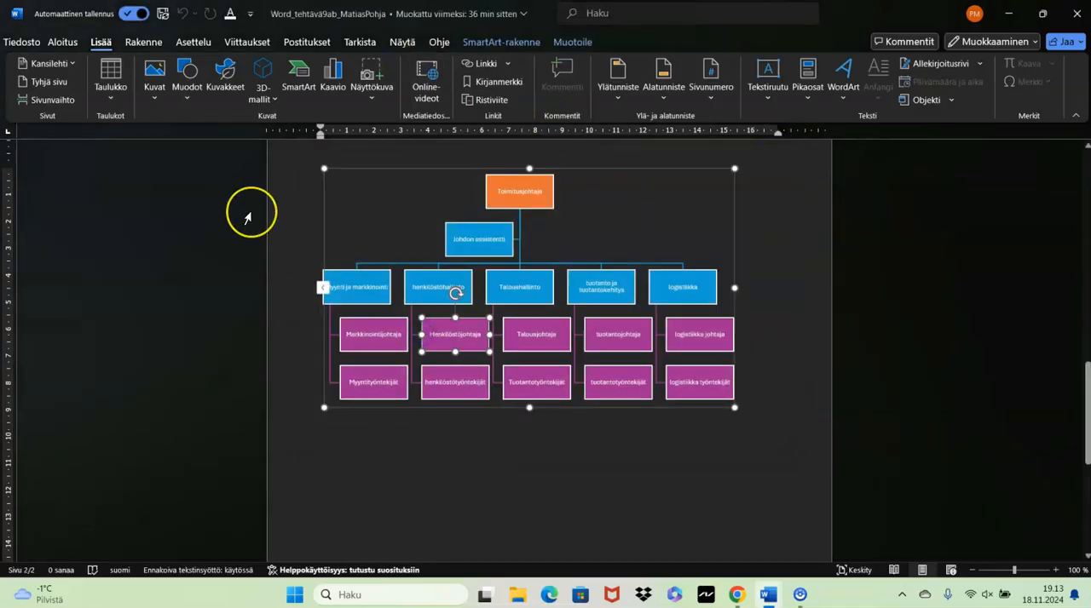
{"action": "scroll", "coordinate": [250, 214], "scroll_direction": "down", "scroll_amount": 3}
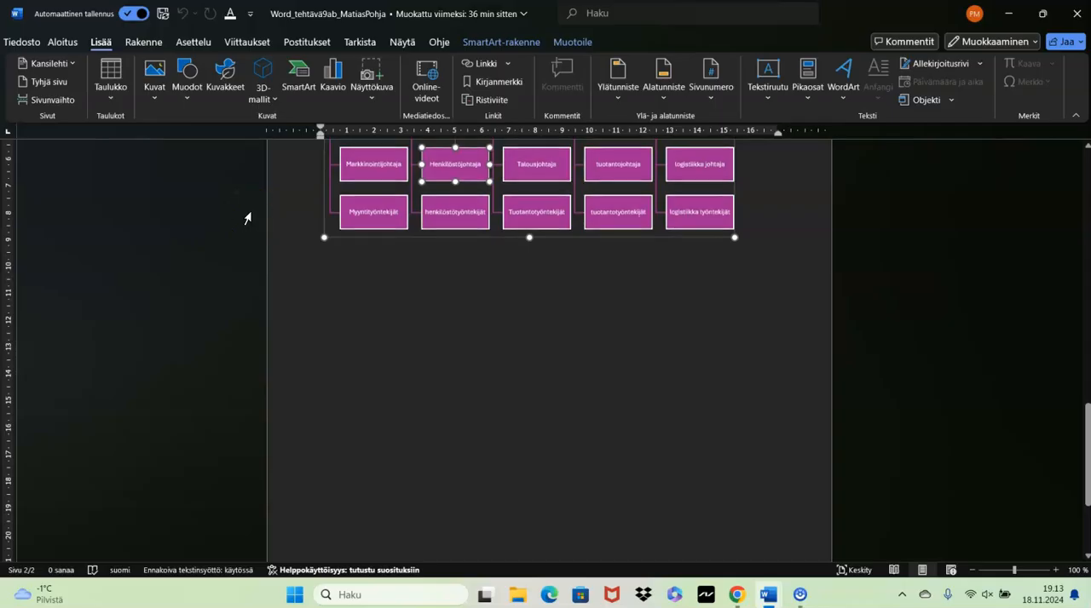
{"action": "scroll", "coordinate": [246, 219], "scroll_direction": "up", "scroll_amount": 10}
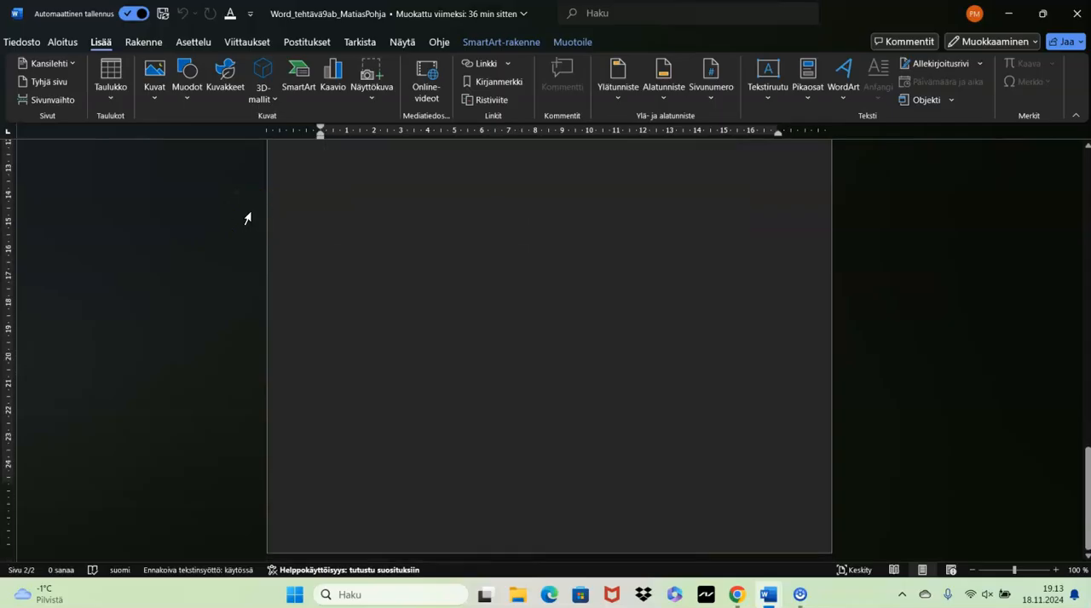
{"action": "scroll", "coordinate": [248, 219], "scroll_direction": "up", "scroll_amount": 1}
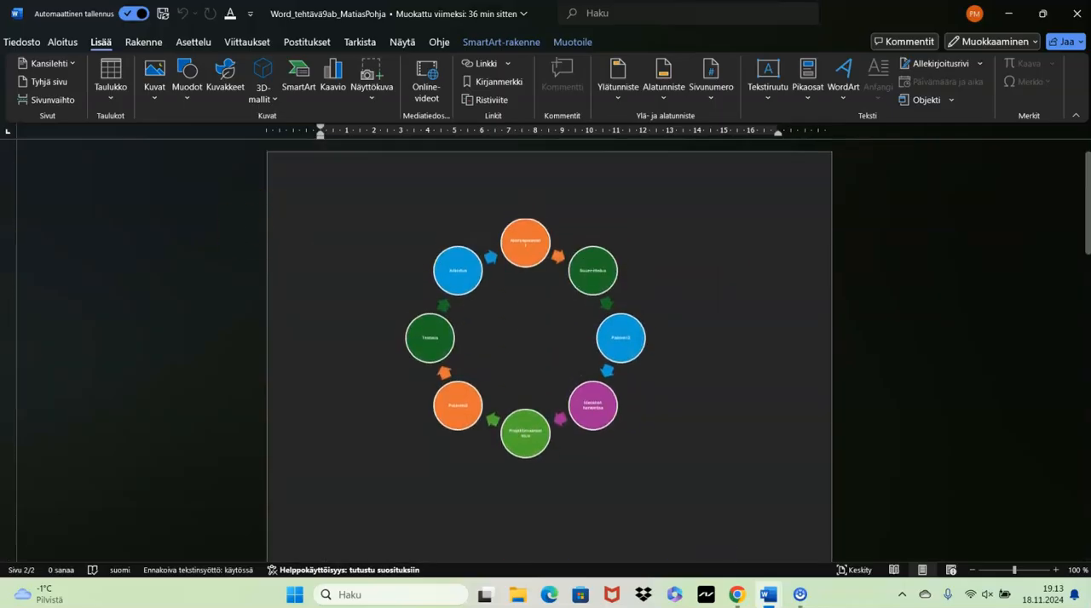